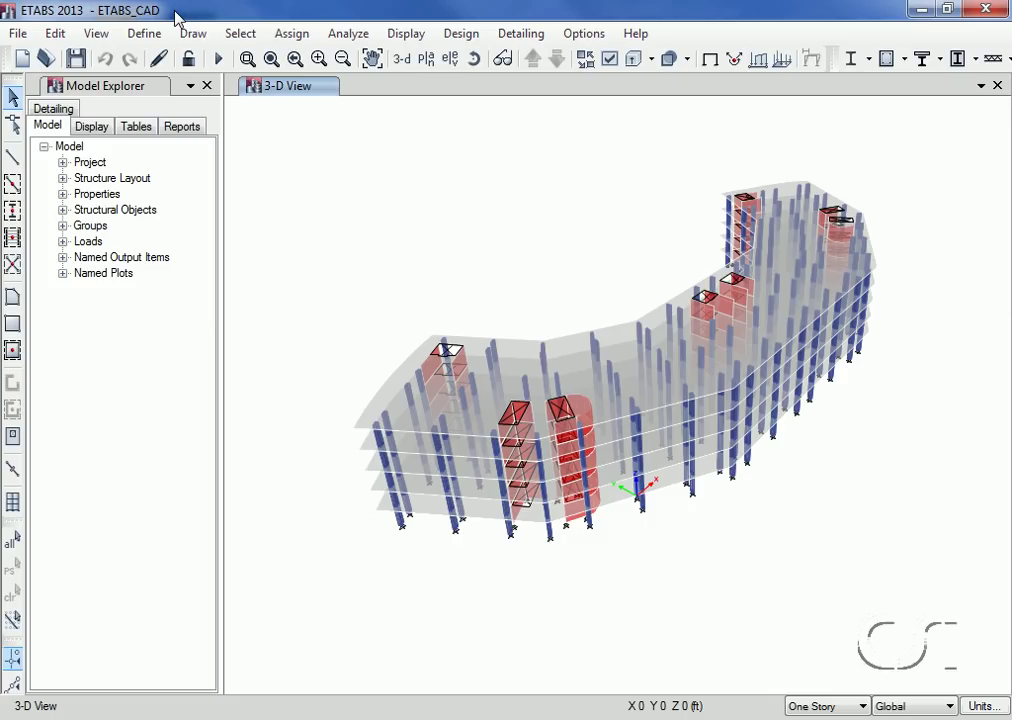
Open the File menu to begin the floor plan DXF import for Story5
left_click(18, 33)
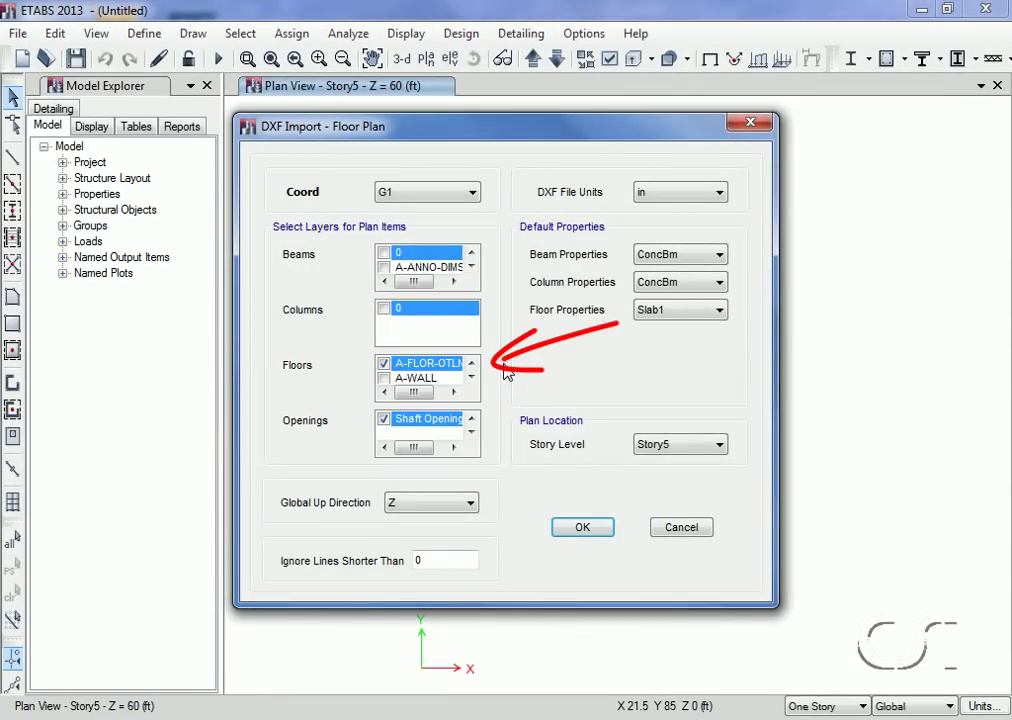
Accept the floor plan import that maps A-FLOR-OTLN and Shaft Openings to Story5
left_click(583, 530)
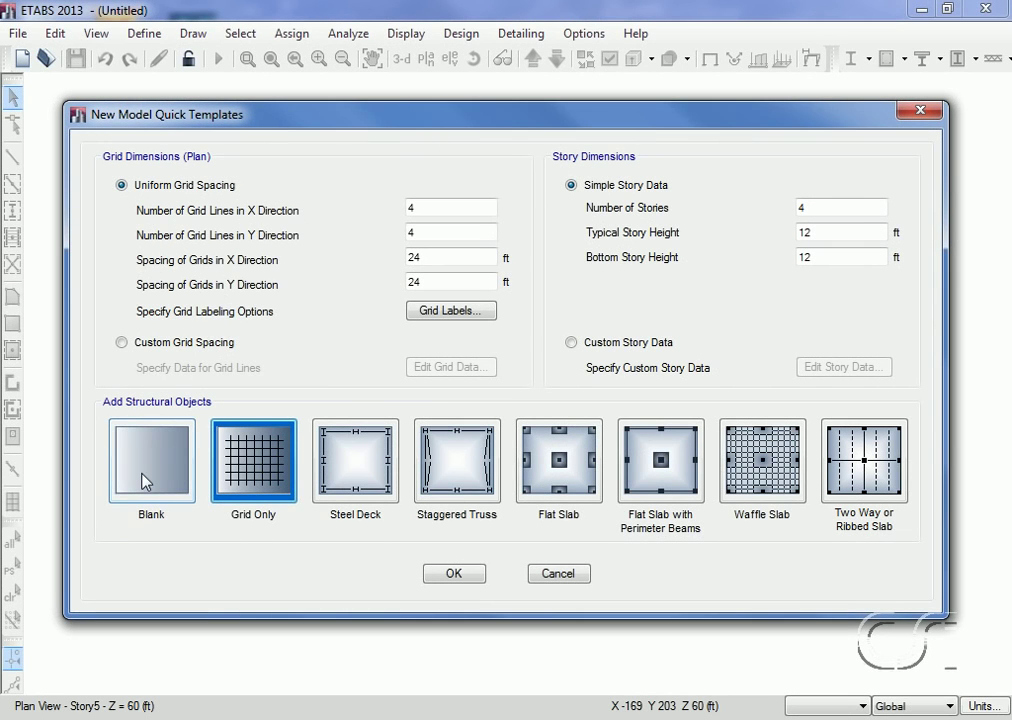
Create a model from the Blank template with 5 stories and list the import file types
left_click(144, 481)
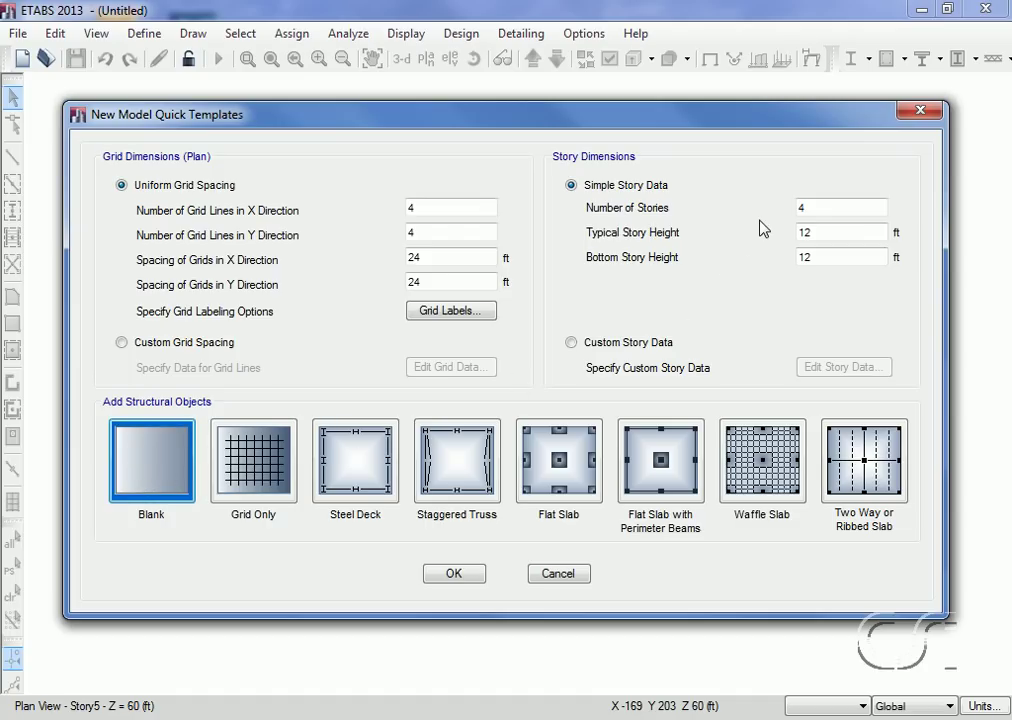
double_click(811, 208)
type("5")
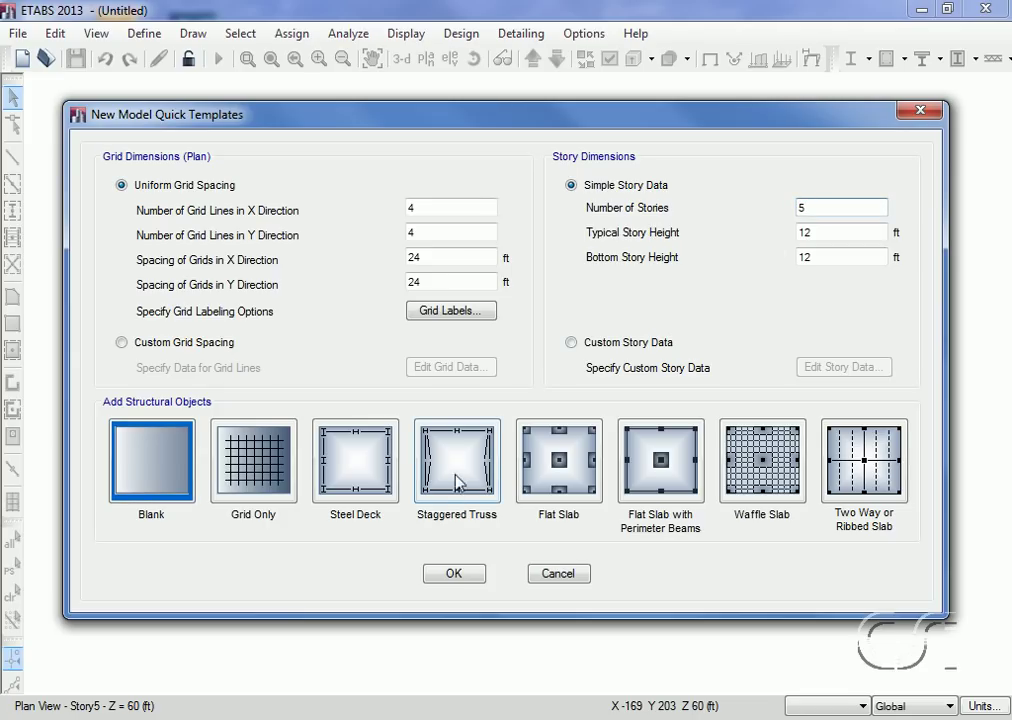
left_click(451, 578)
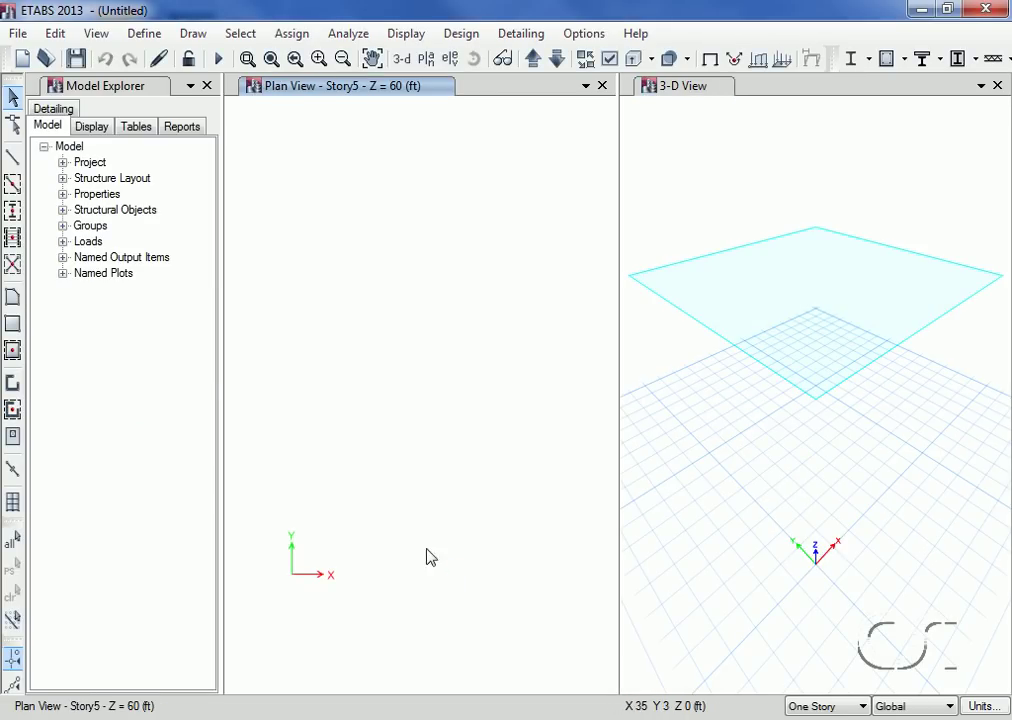
left_click(17, 35)
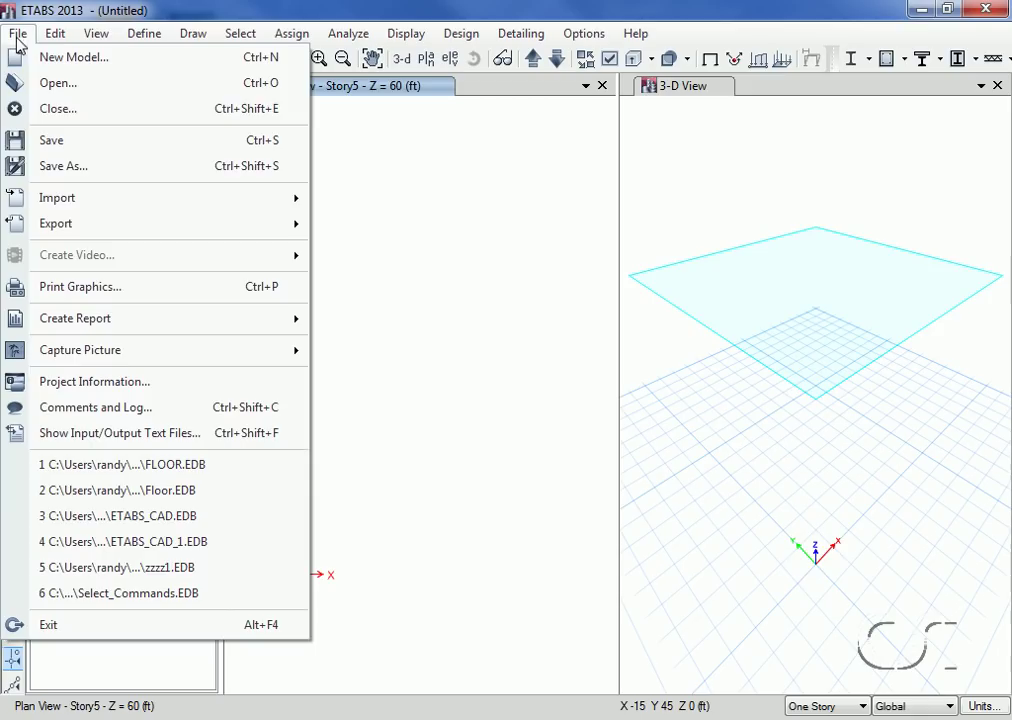
mouse_move(57, 198)
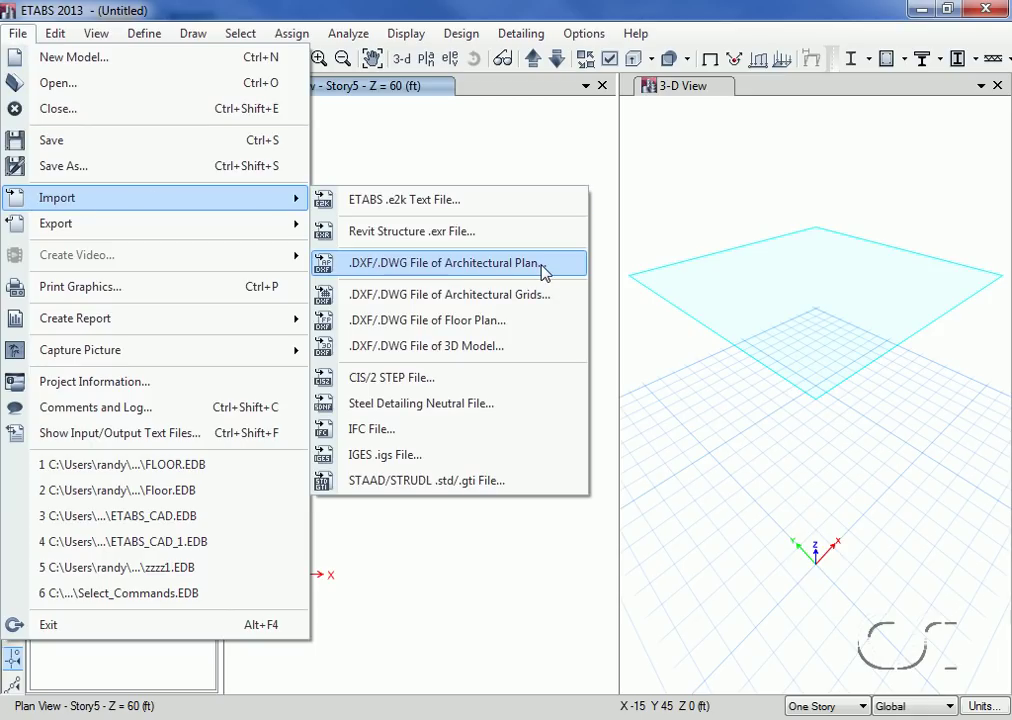
Import FloorPlan.dxf as the Story5 architectural plan with the default import settings
left_click(541, 266)
left_click(362, 160)
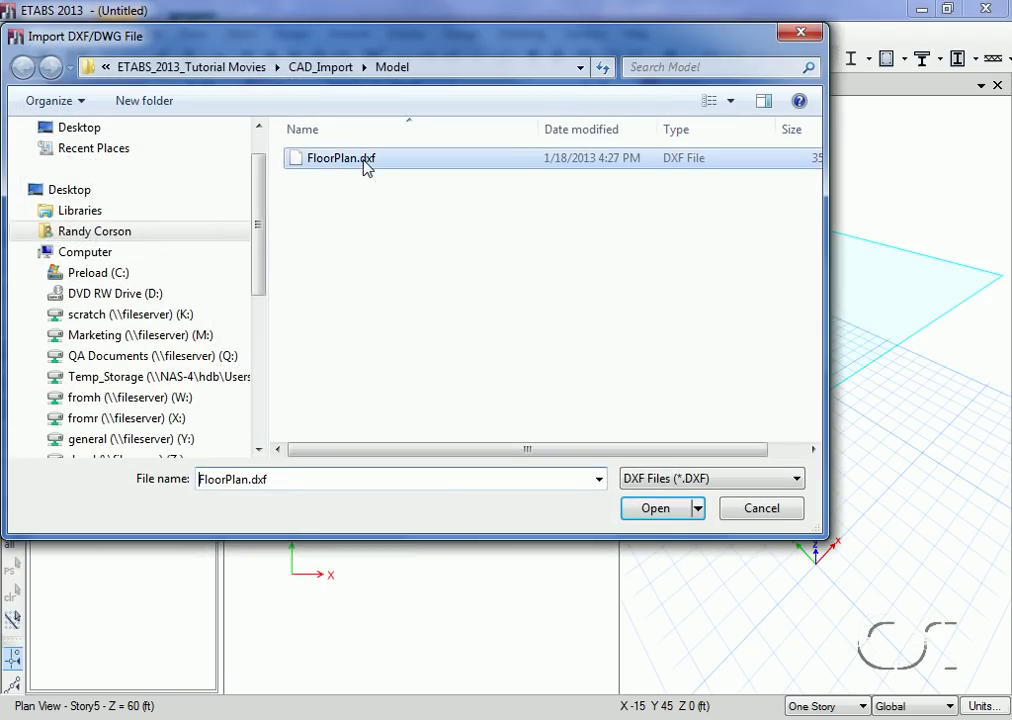
left_click(656, 513)
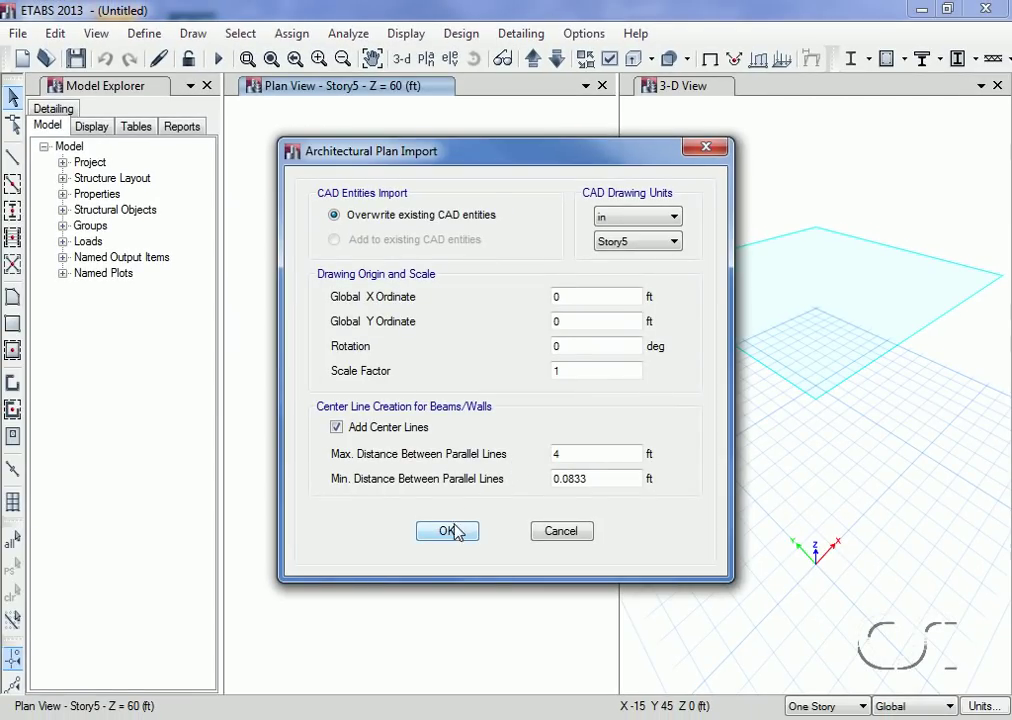
left_click(449, 532)
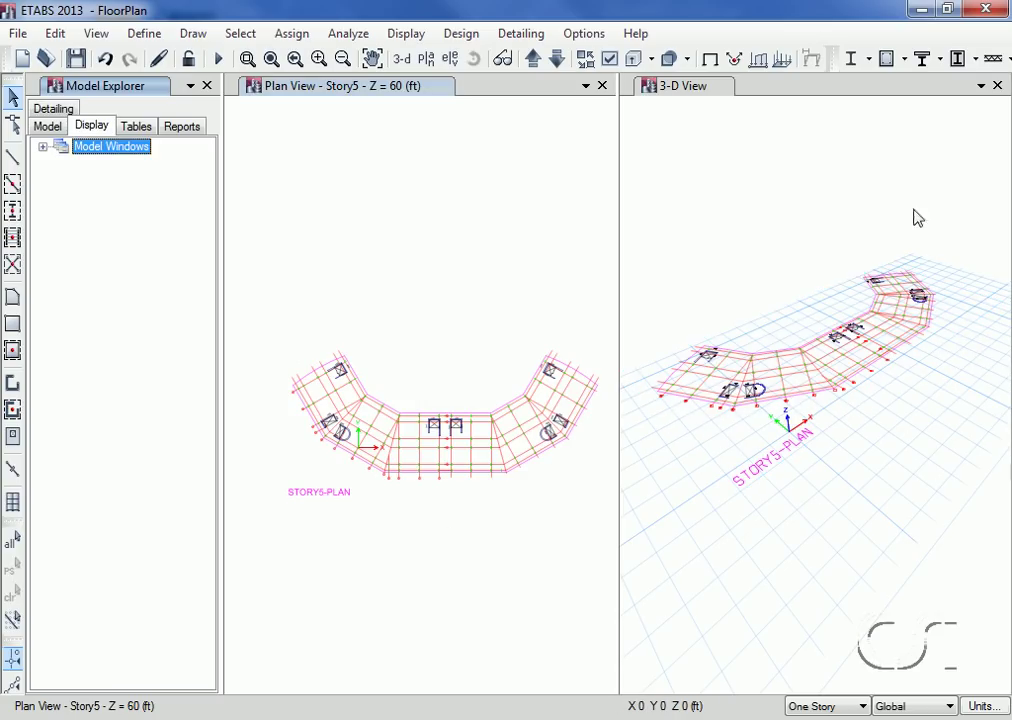
Close the 3D view and make edits apply to Similar Stories
left_click(998, 86)
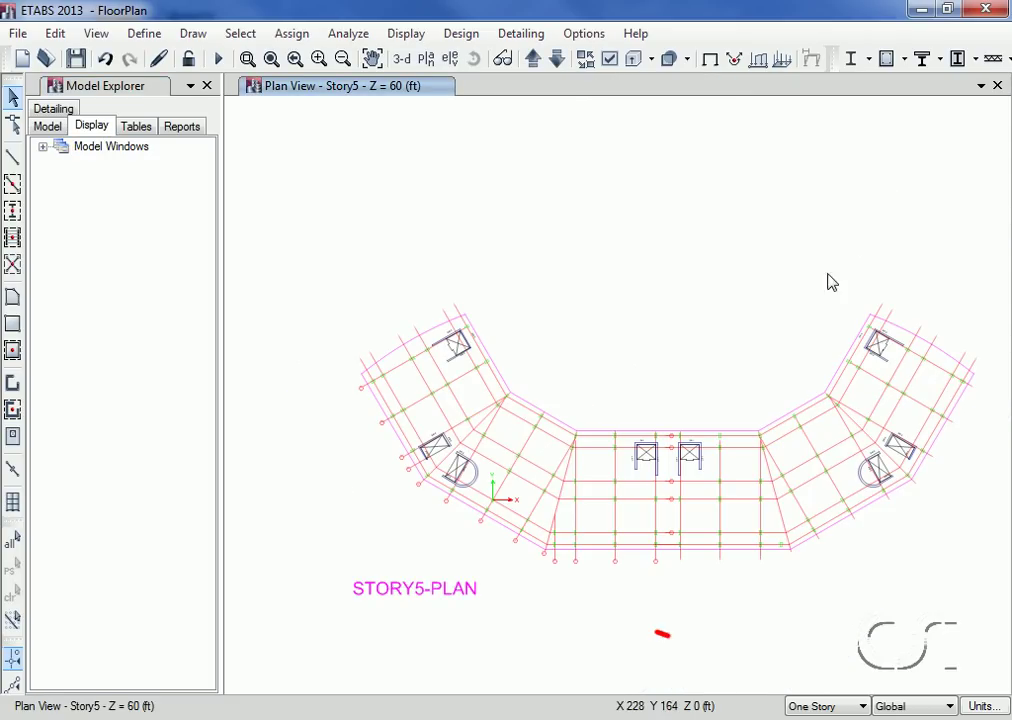
left_click(806, 708)
scroll(814, 709, "down", 1)
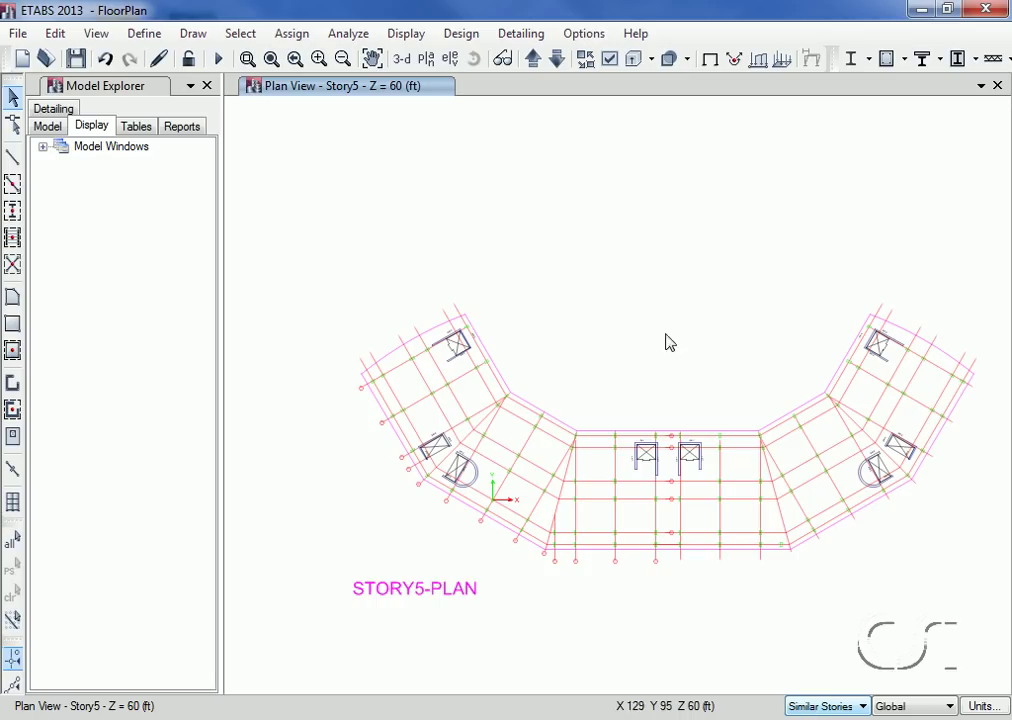
left_click(582, 40)
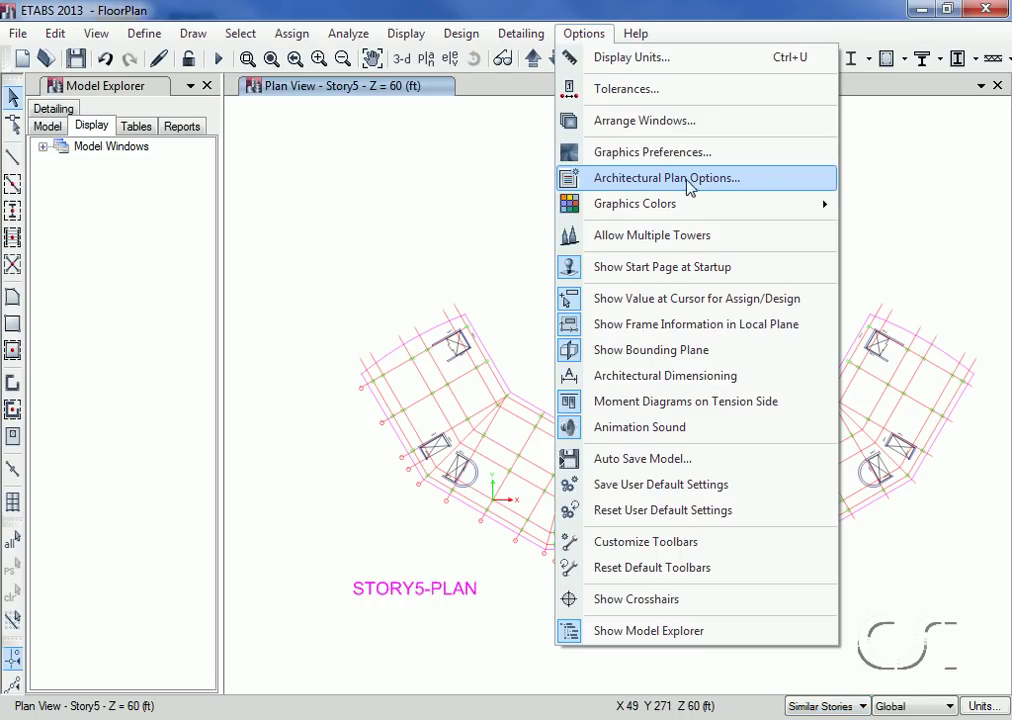
Hide every architectural plan layer except S-COLS
left_click(760, 188)
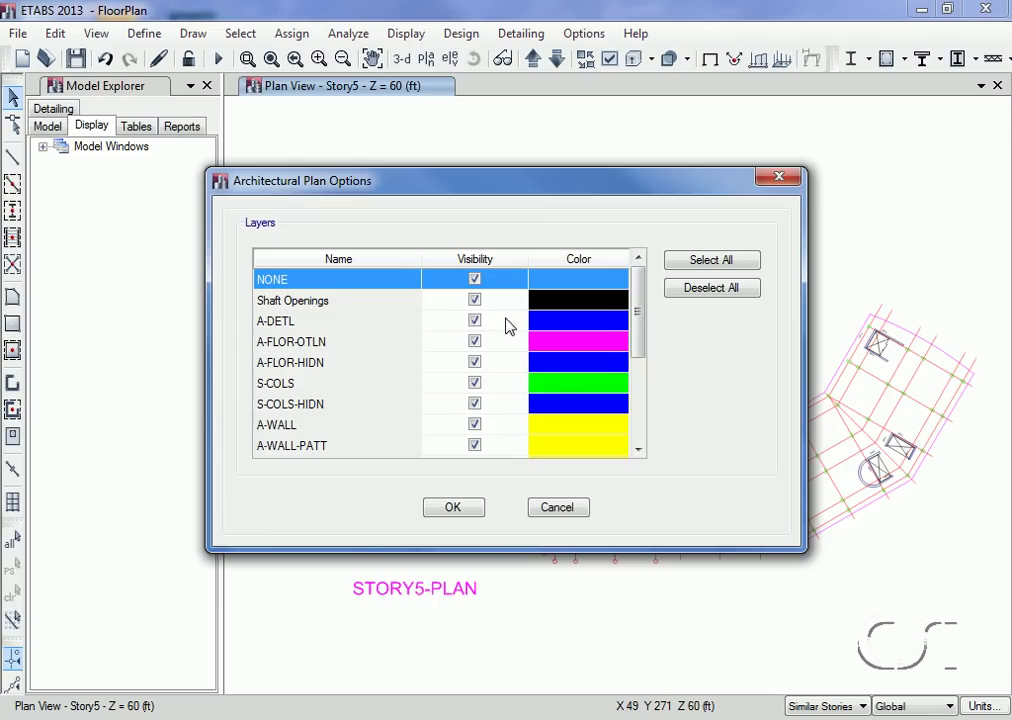
mouse_move(640, 355)
left_mouse_down()
mouse_move(644, 425)
mouse_move(646, 298)
left_mouse_up()
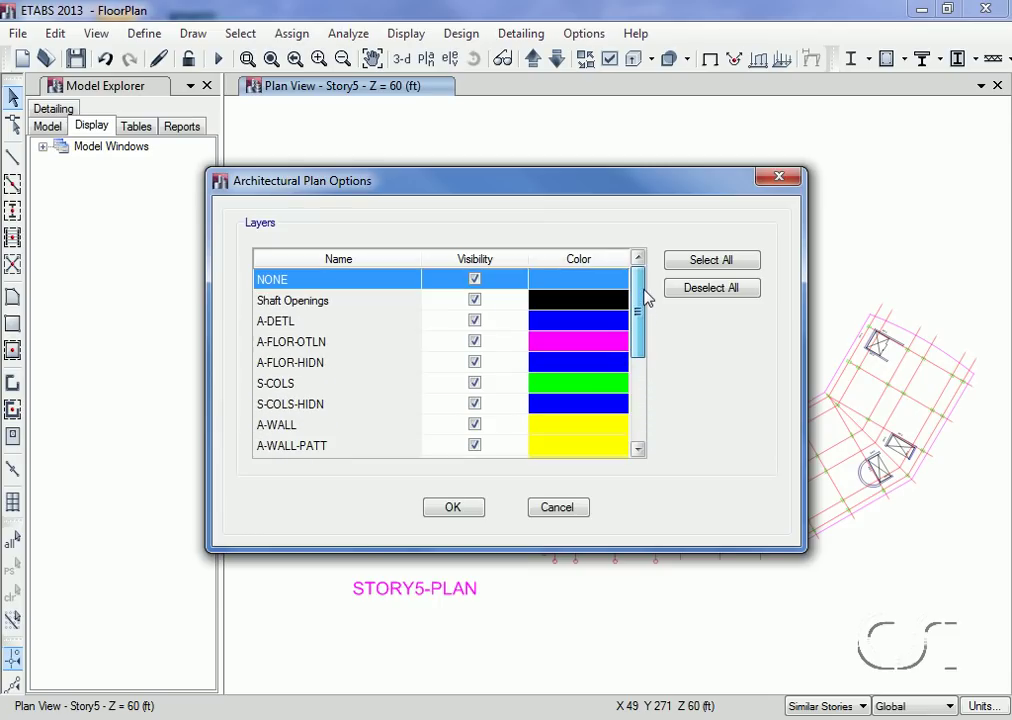
left_click(707, 290)
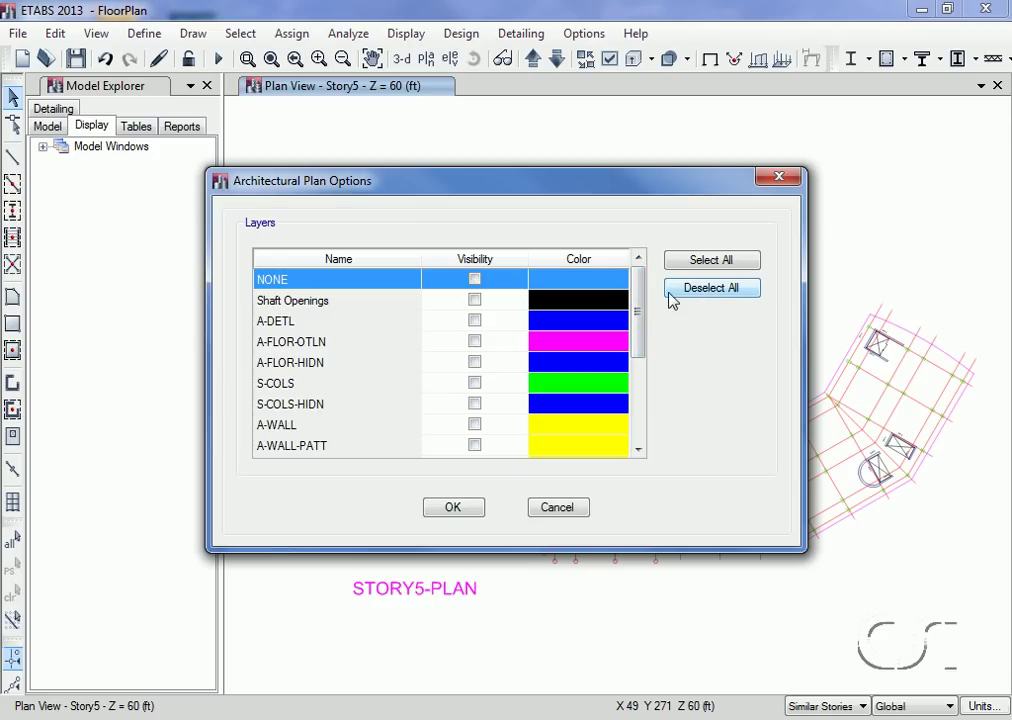
scroll(639, 300, "down", 1)
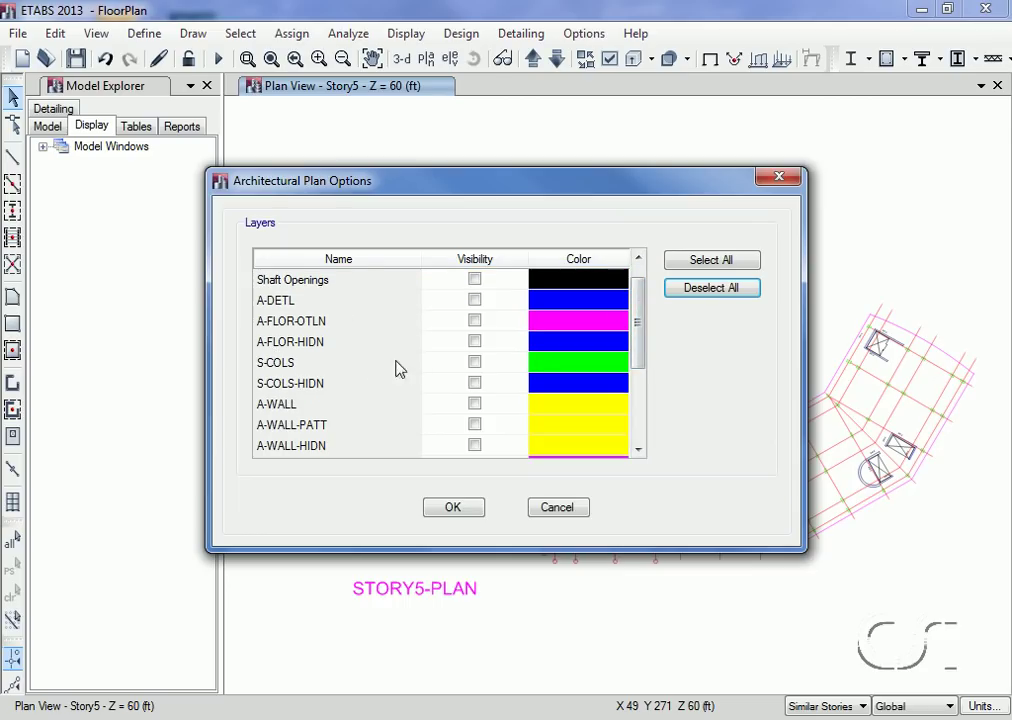
left_click(474, 362)
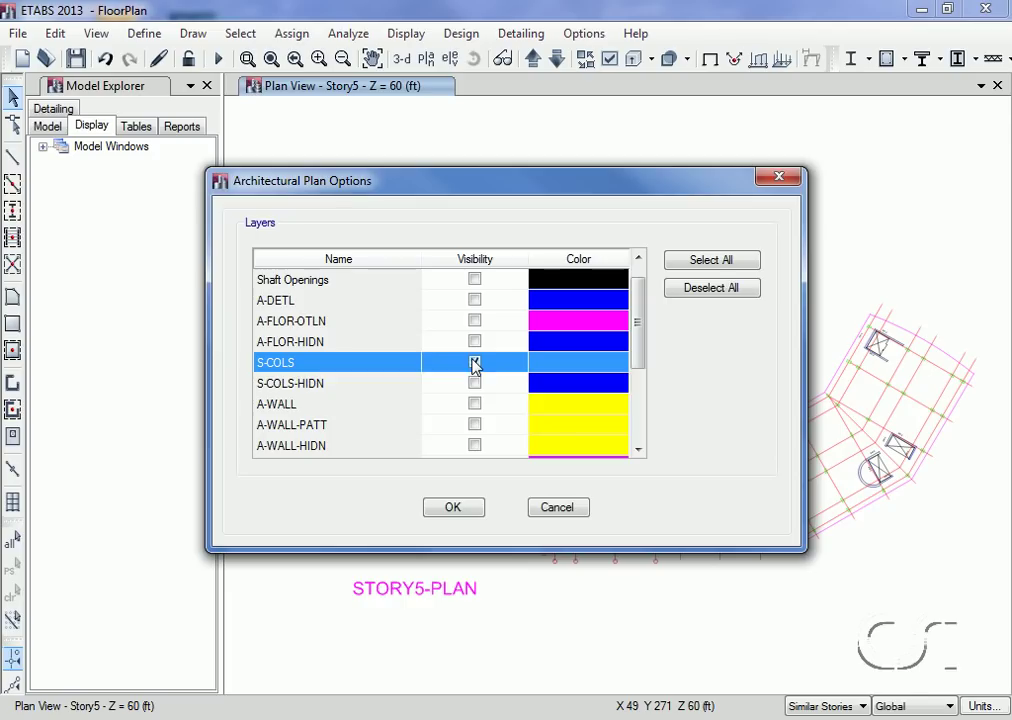
left_click(455, 507)
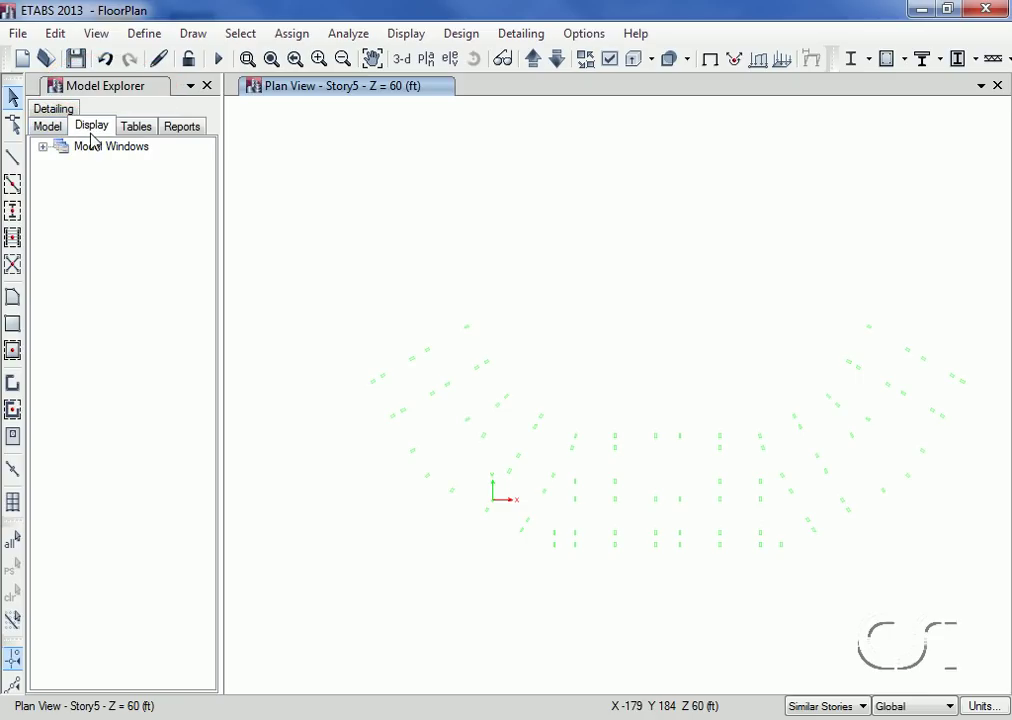
Expand Model Windows > Plan View - Story5 > Architectural Layers in the Model Explorer
left_click(42, 147)
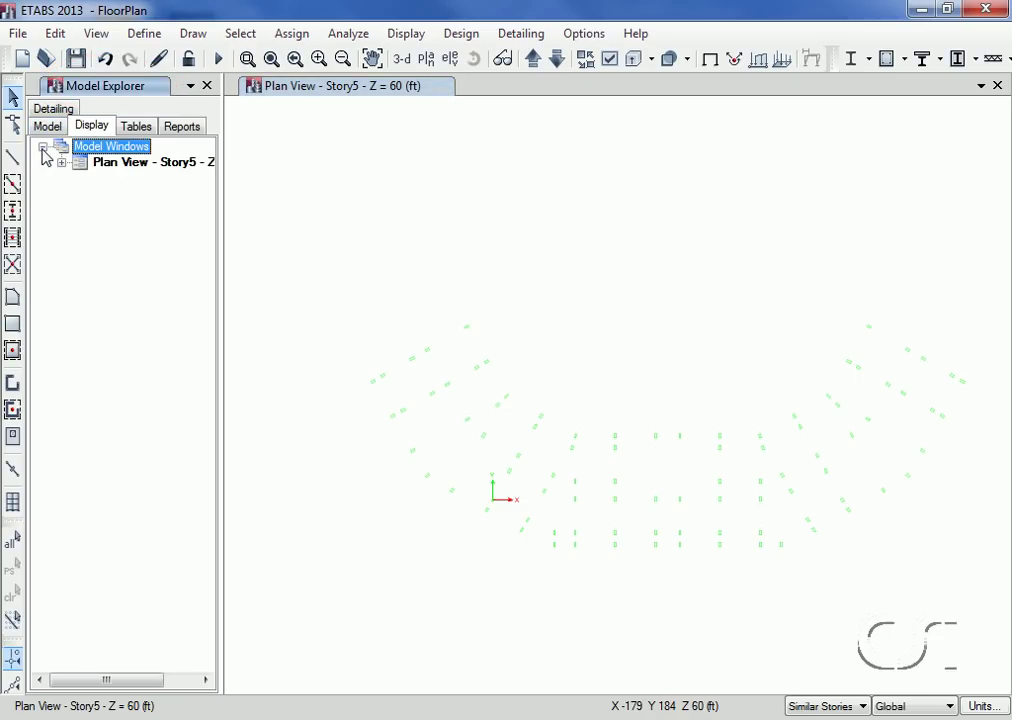
left_click(61, 163)
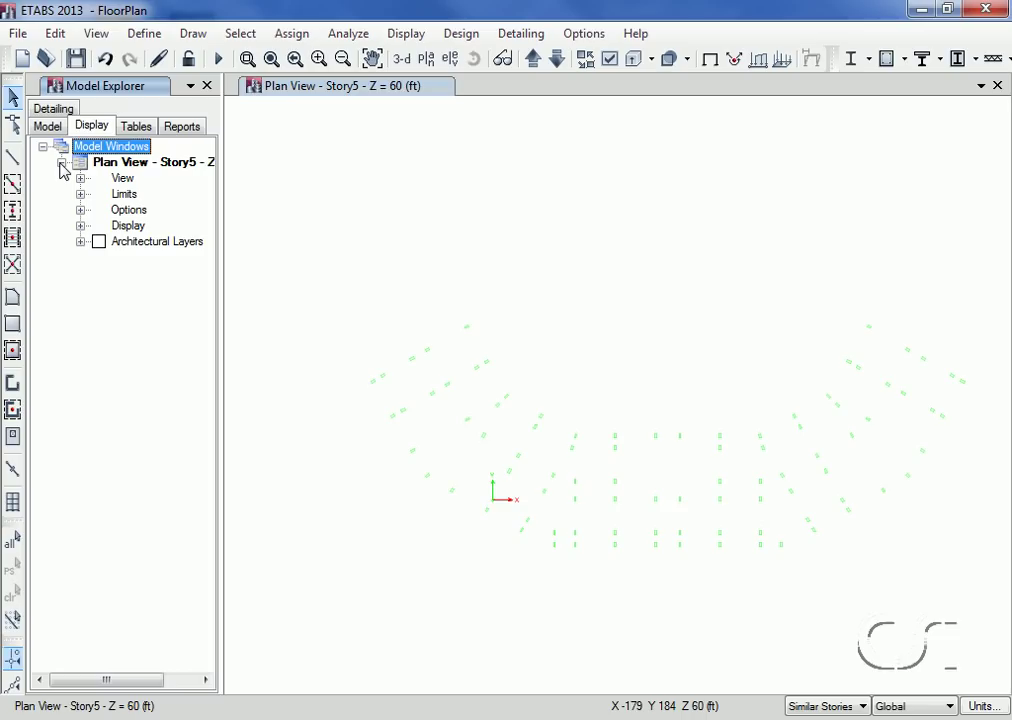
left_click(80, 242)
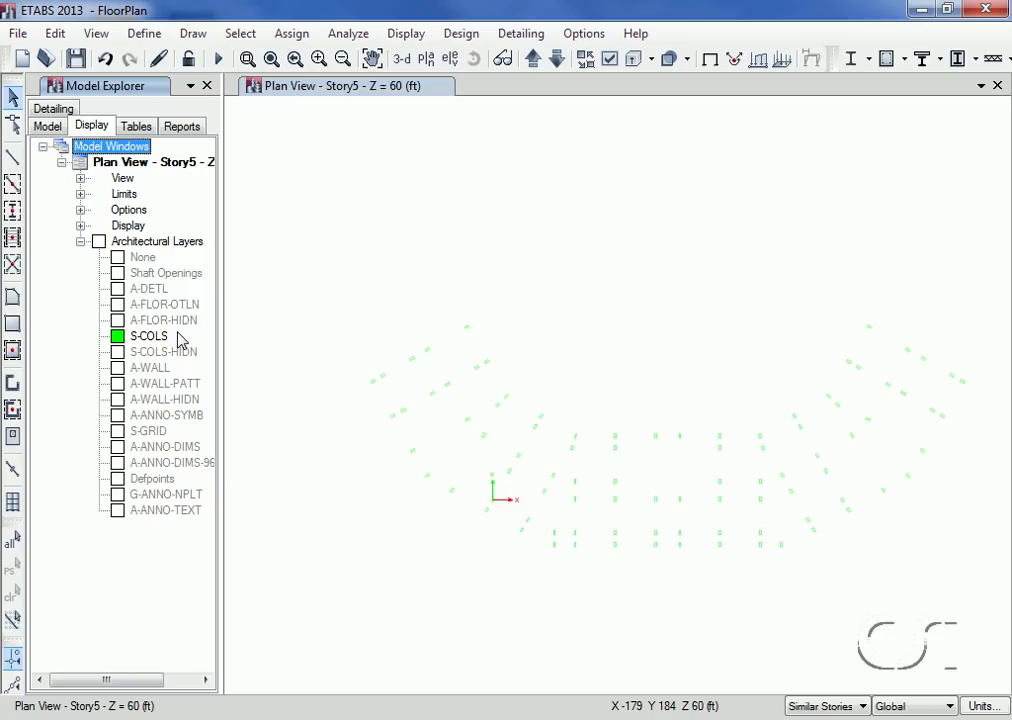
left_click(136, 34)
mouse_move(205, 89)
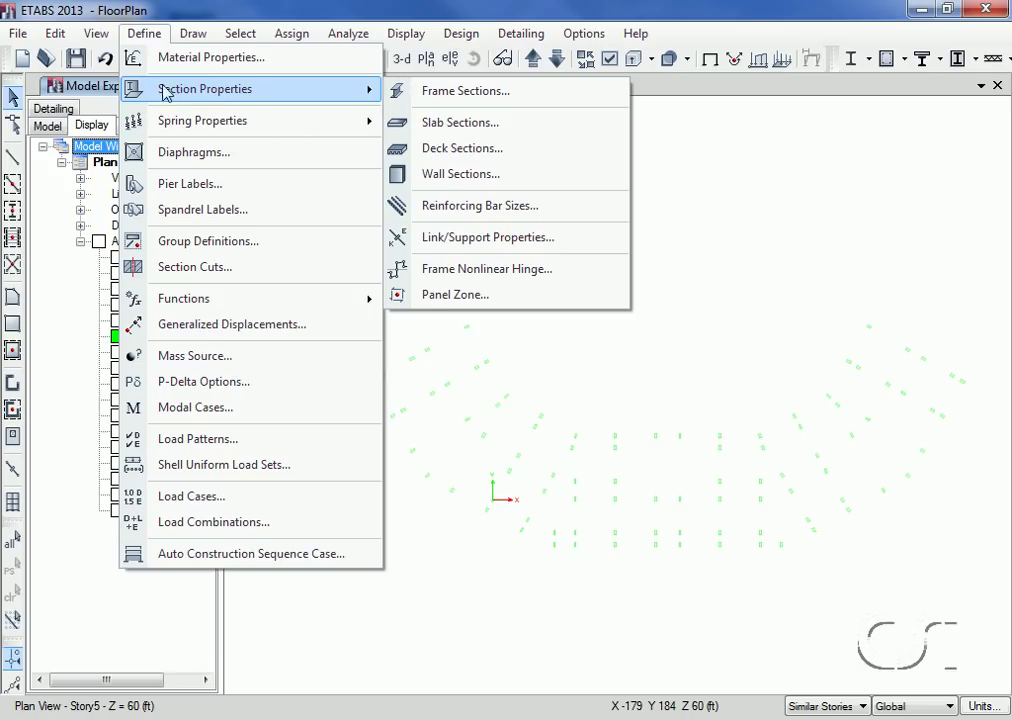
left_click(430, 91)
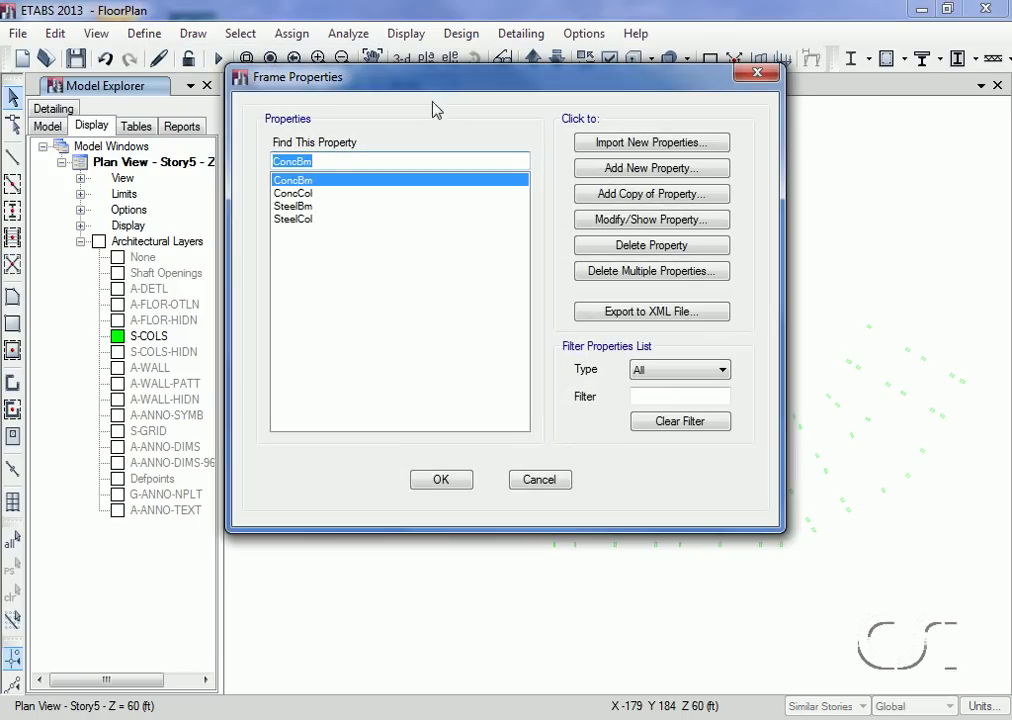
left_click(305, 193)
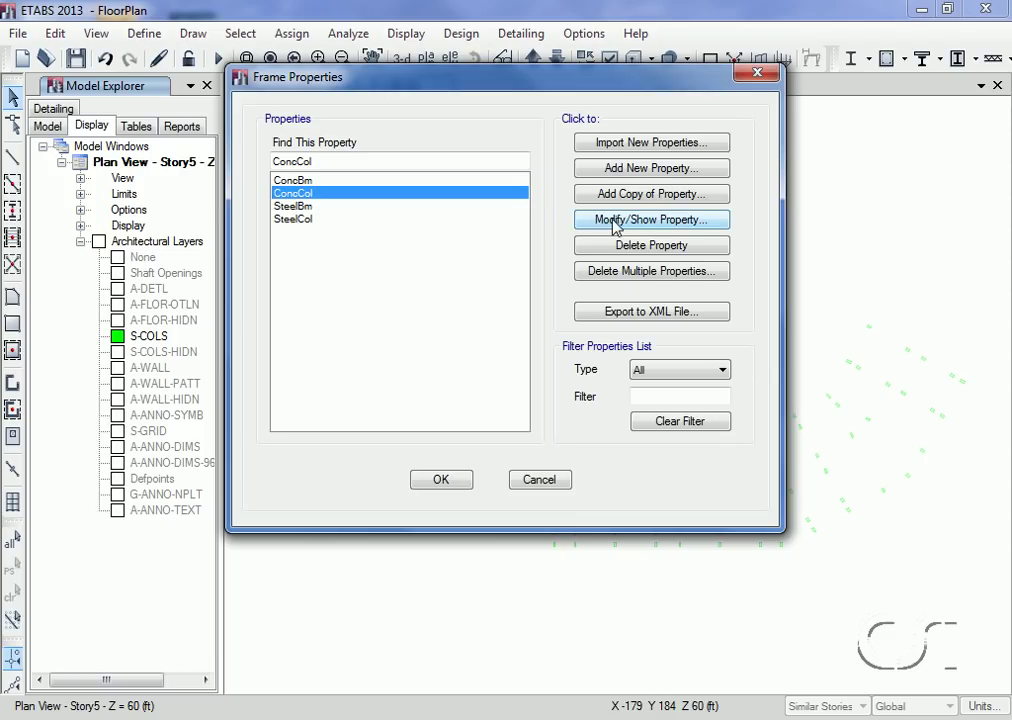
left_click(614, 224)
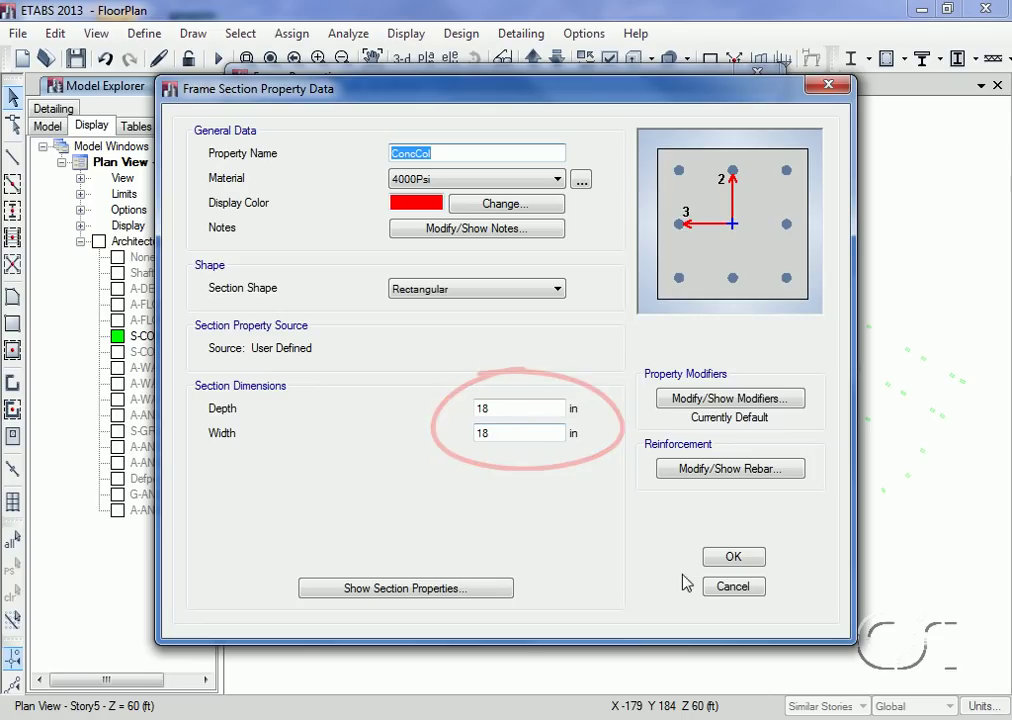
left_click(726, 590)
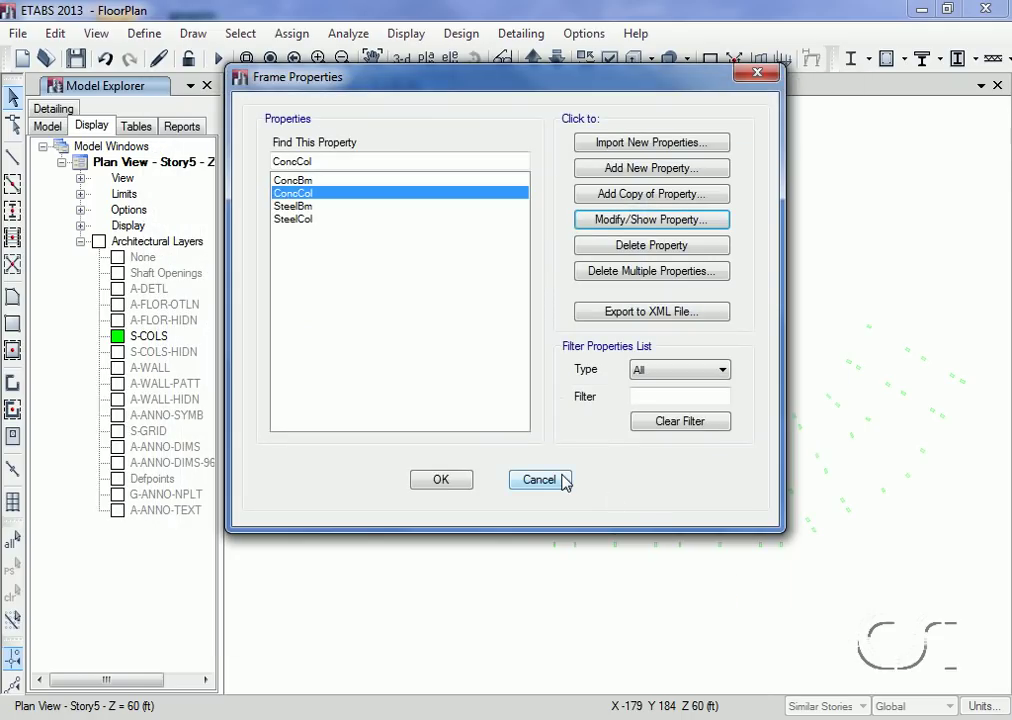
left_click(540, 480)
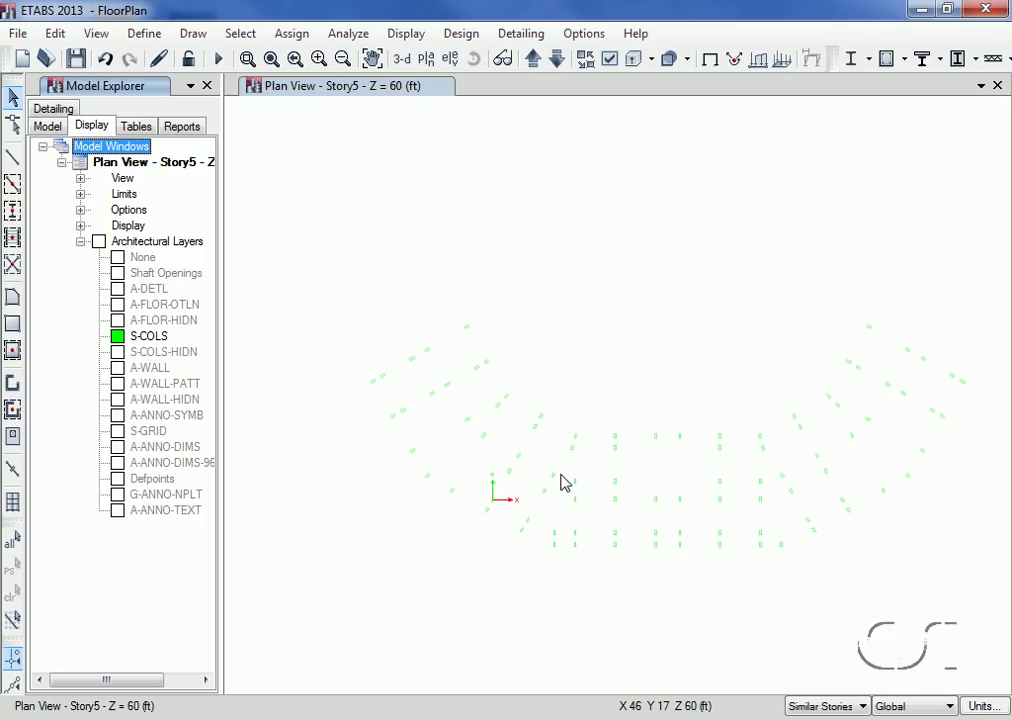
Start Quick Draw Columns with the ConcCol section
left_click(13, 213)
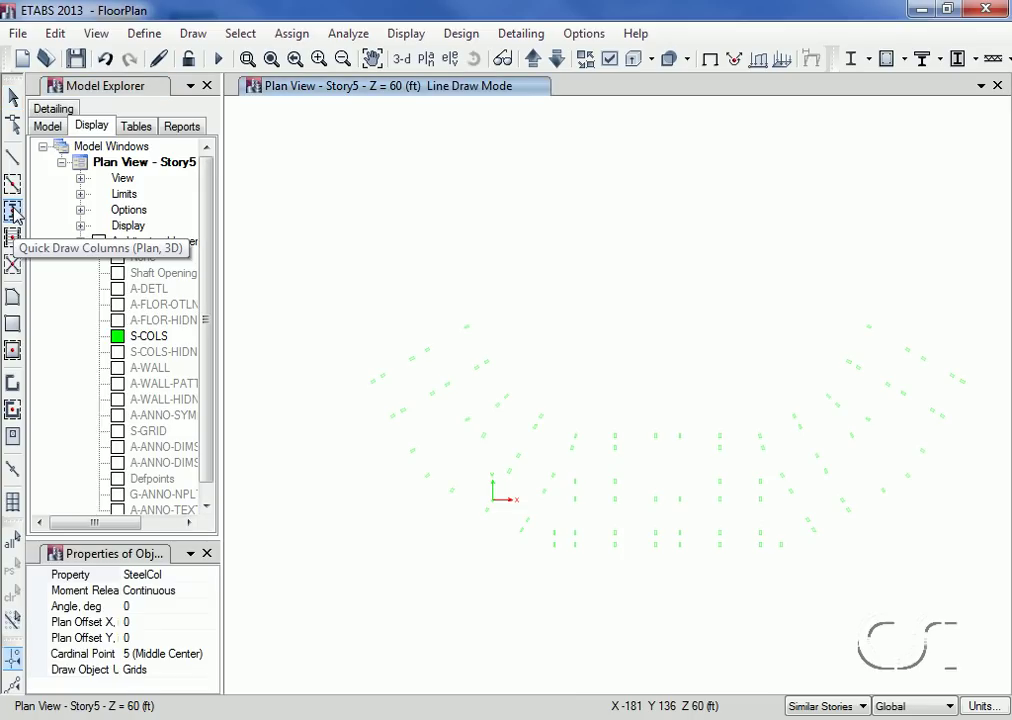
left_click(202, 575)
left_click(210, 576)
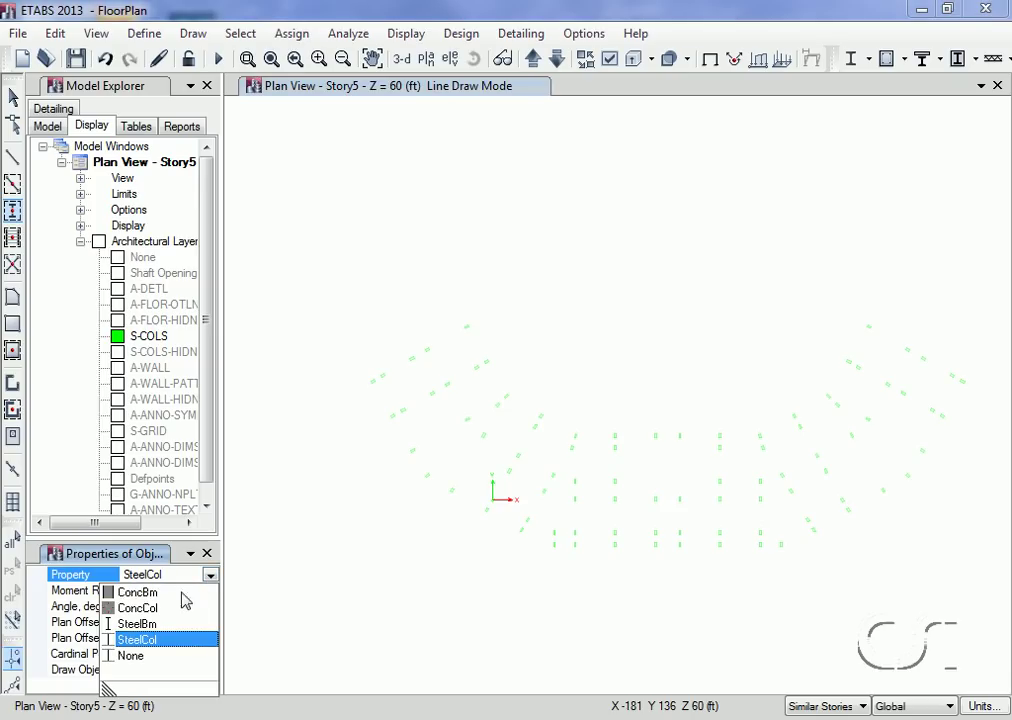
left_click(140, 608)
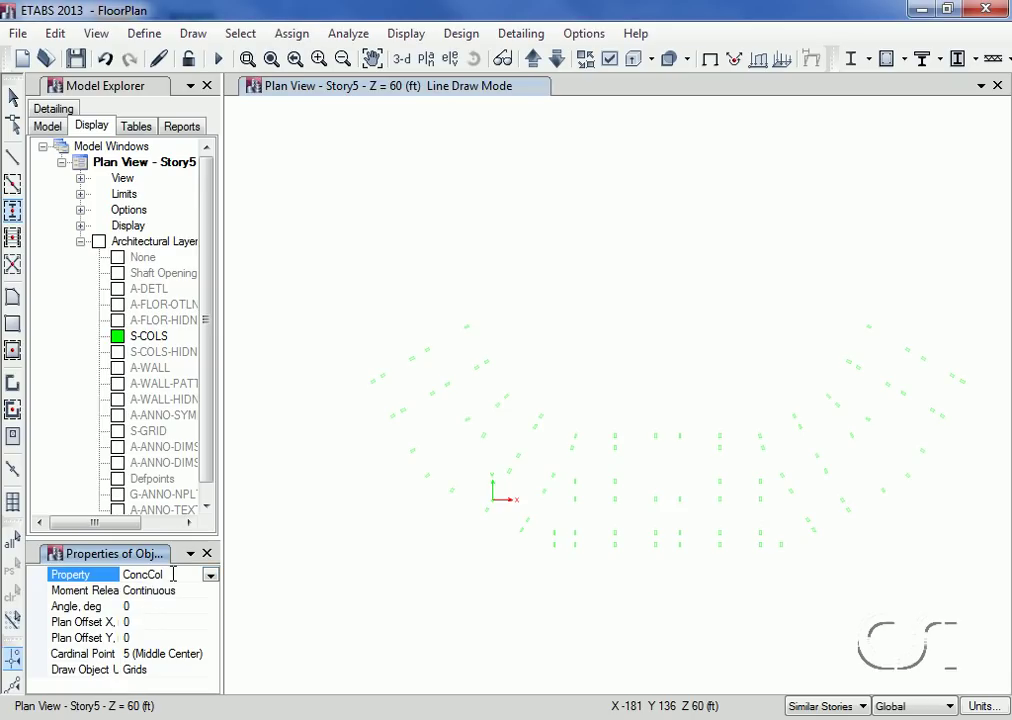
Place columns on the upper-left S-COLS outlines using Arch. Layer placement
left_click(178, 670)
left_click(209, 670)
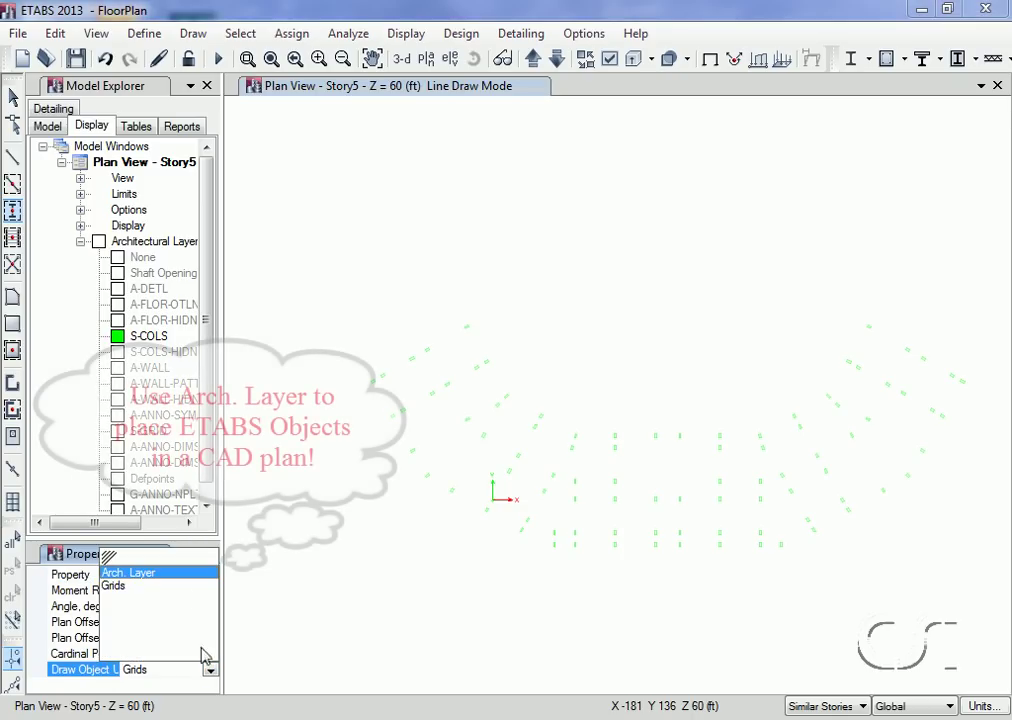
left_click(160, 574)
left_click_drag(344, 315, 460, 444)
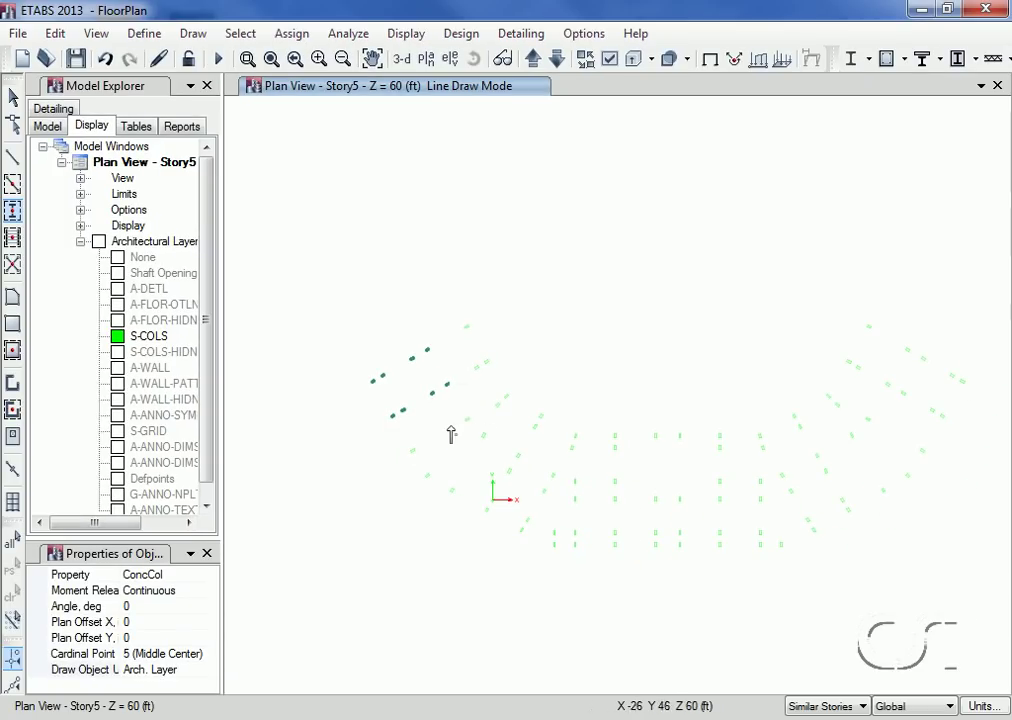
left_click(13, 97)
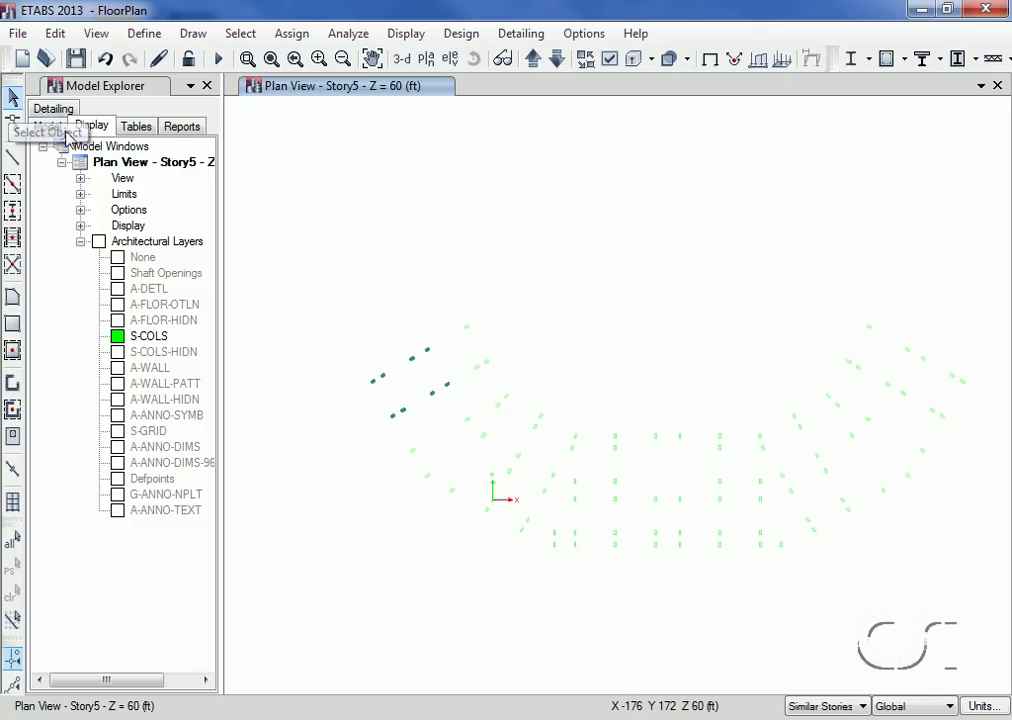
Confirm column C2 keeps the FSec1 section, then zoom onto the upper-left columns
right_click(412, 358, "ctrl")
left_click(414, 352)
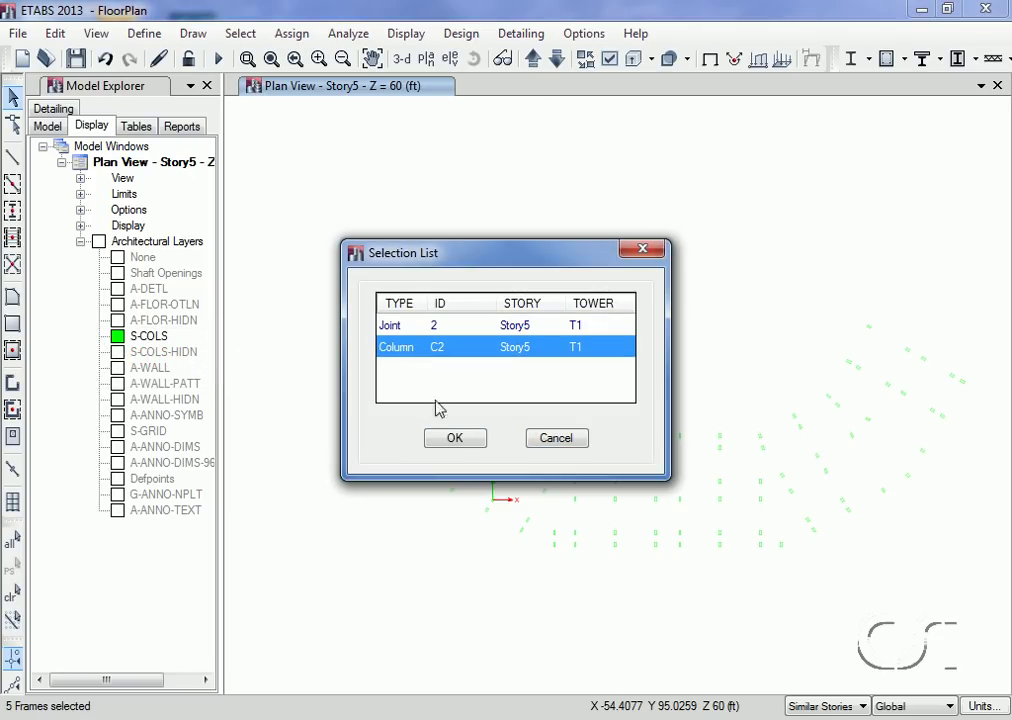
left_click(455, 441)
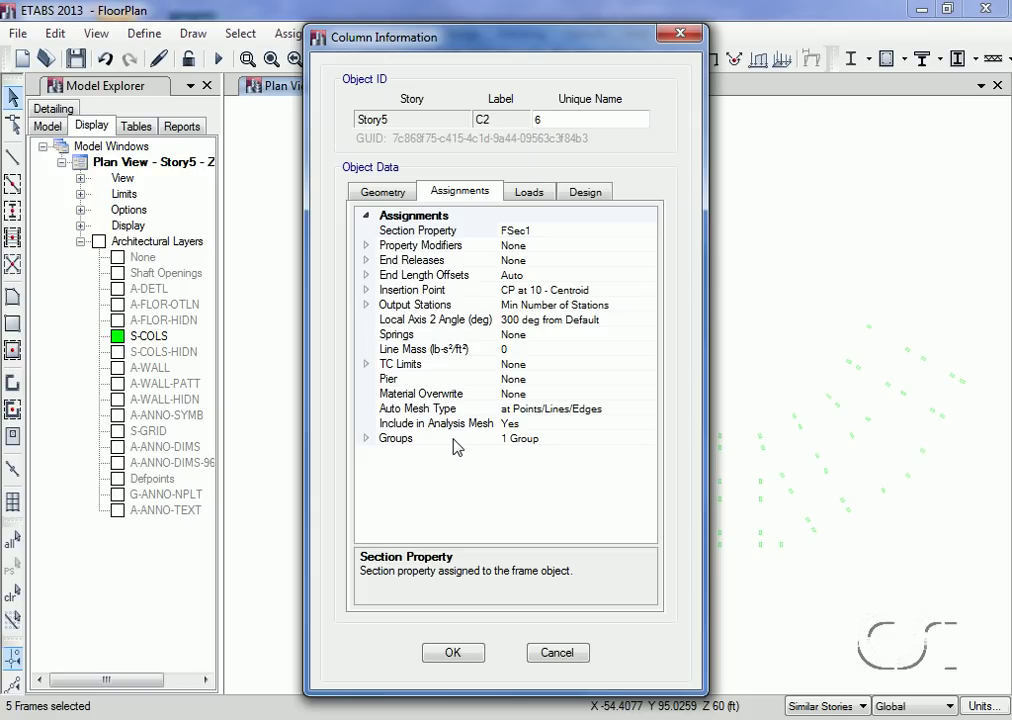
left_click(532, 233)
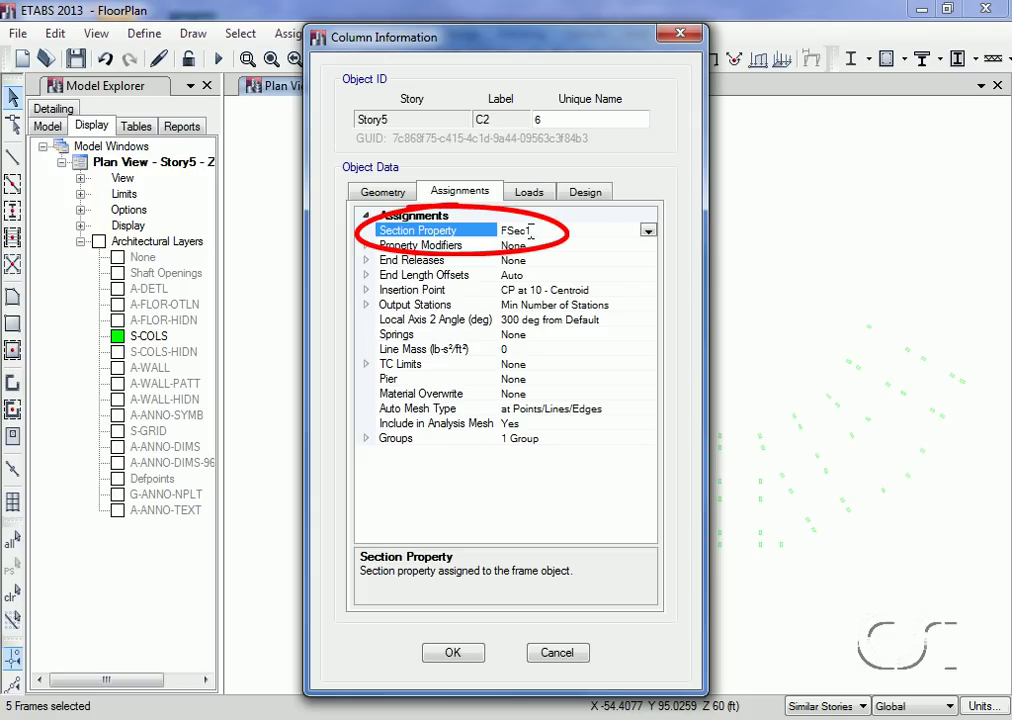
left_click(649, 231)
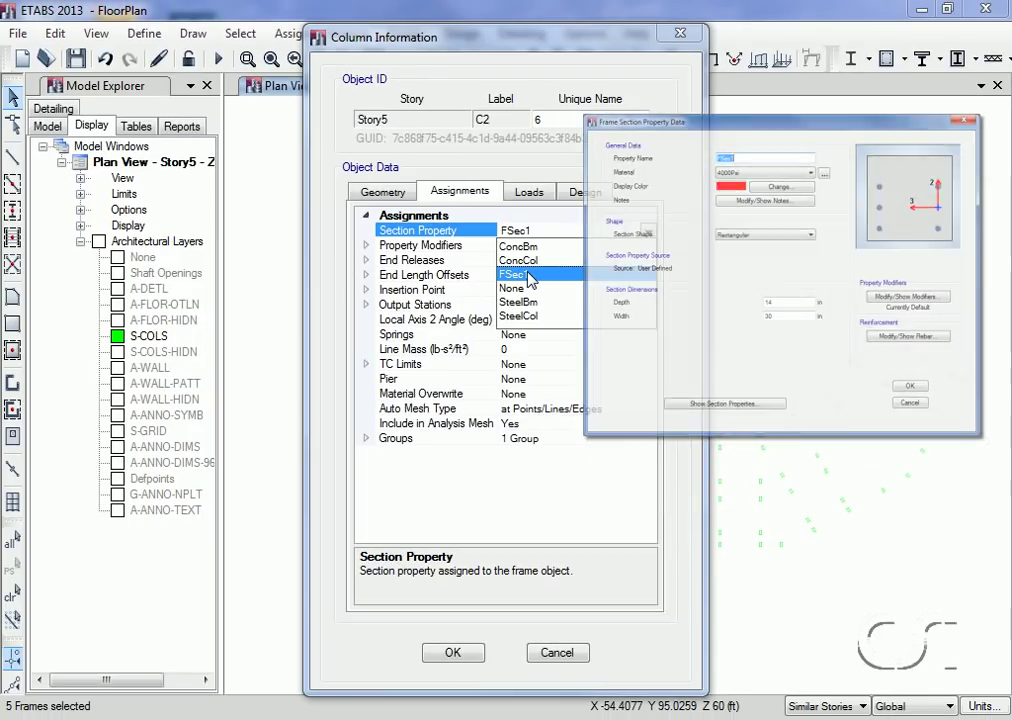
left_click(530, 276)
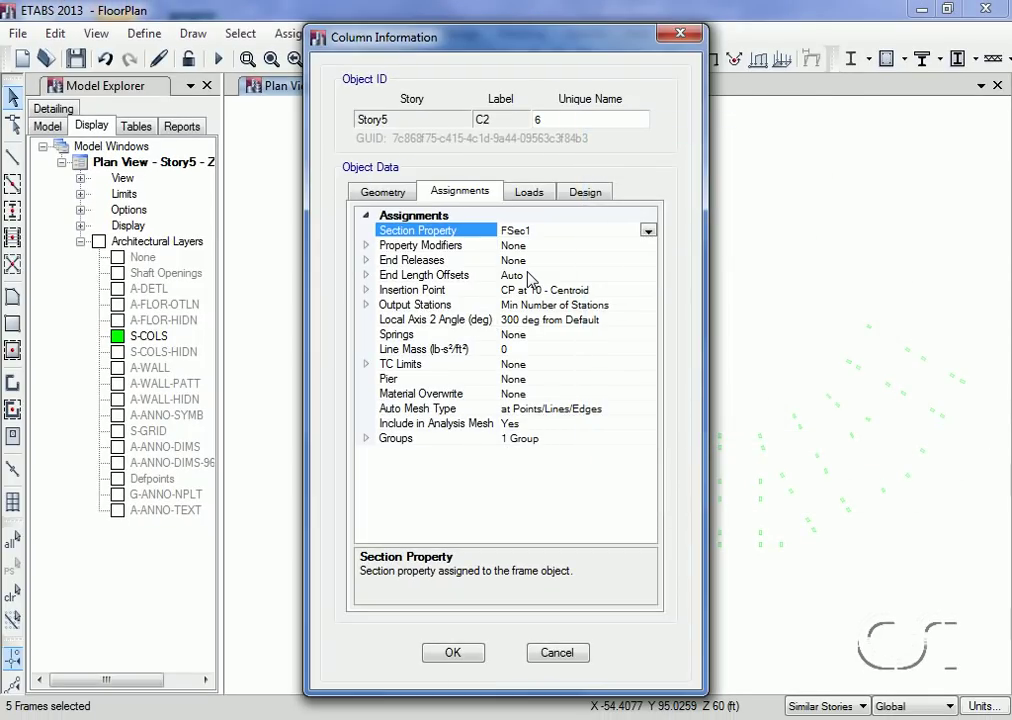
left_click(453, 653)
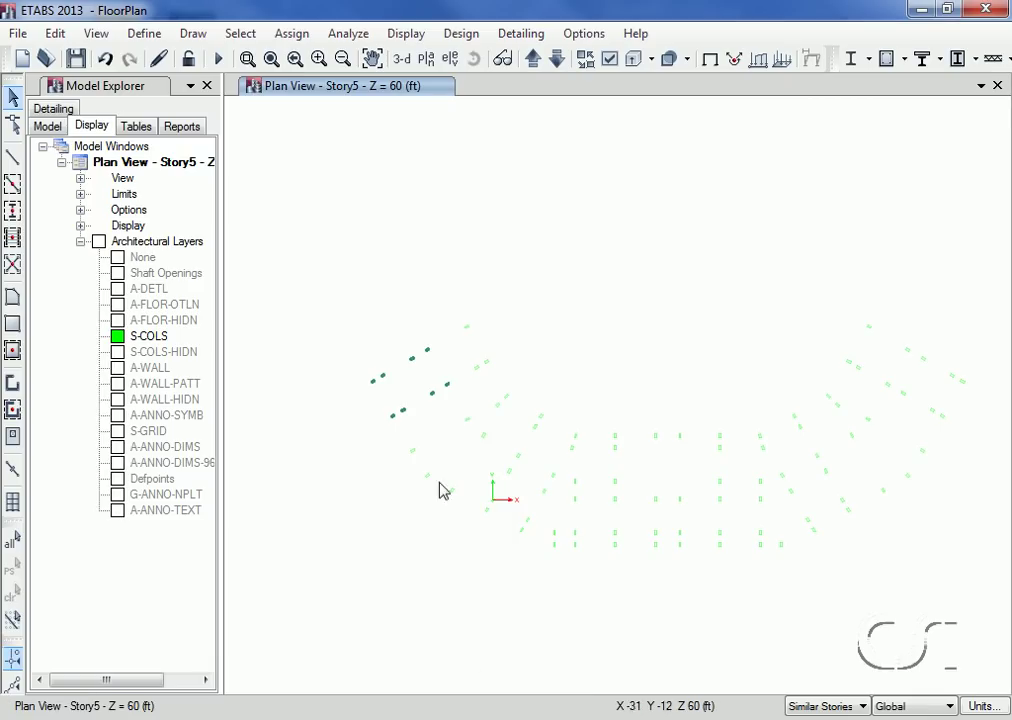
left_click(270, 60)
left_click_drag(440, 284, 488, 364)
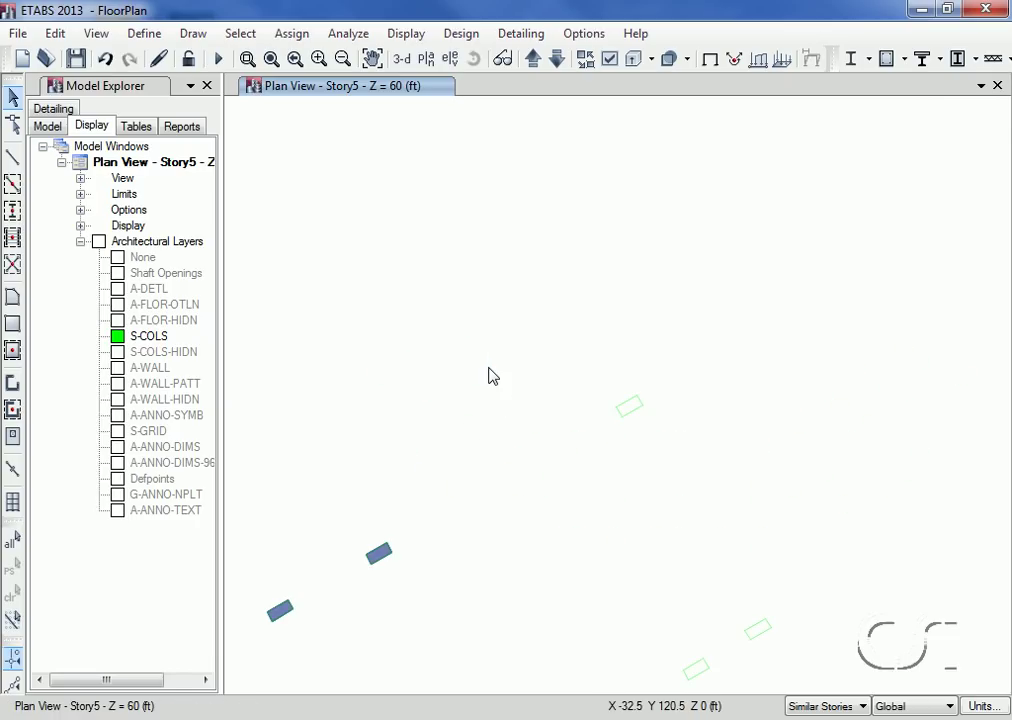
Convert the middle S-COLS outline into an ETABS column
left_click(14, 220)
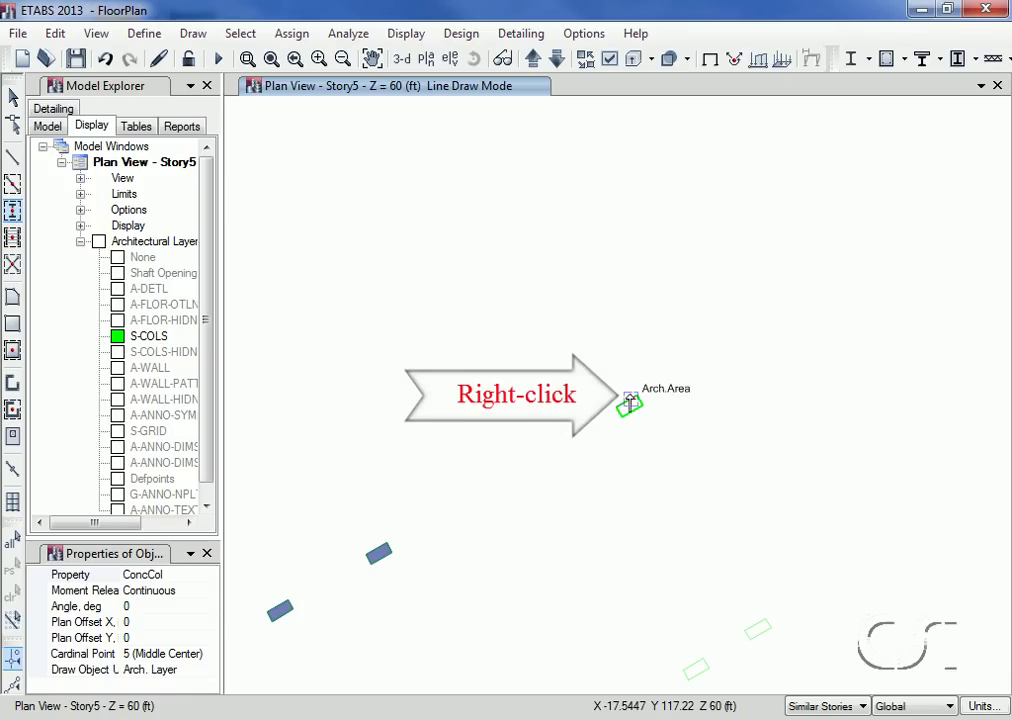
right_click(630, 400)
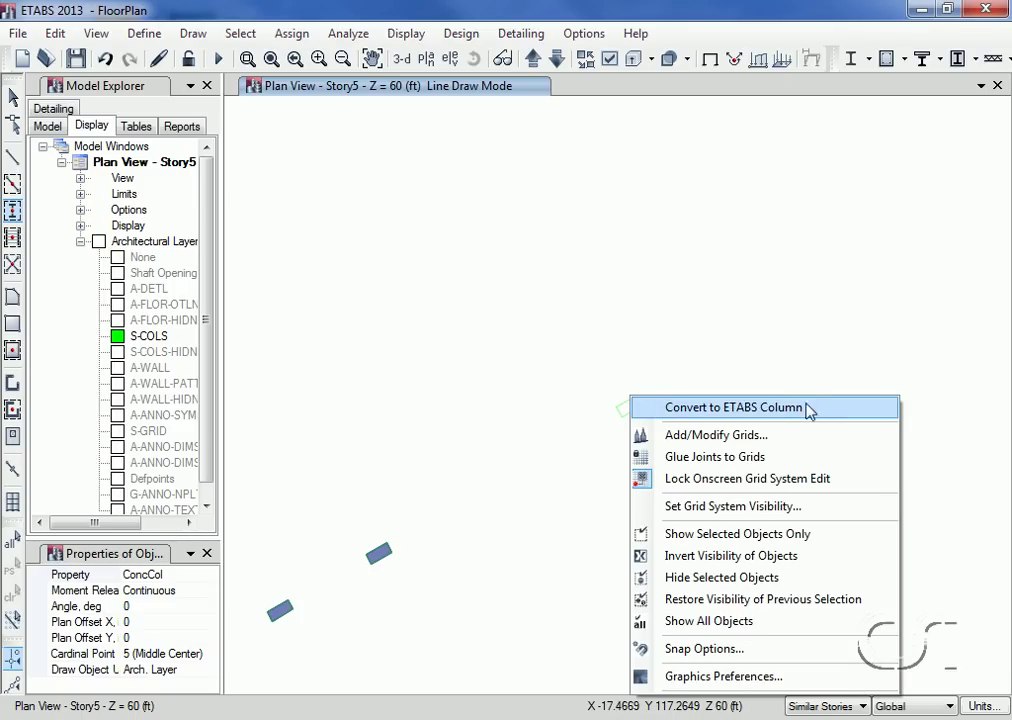
left_click(720, 412)
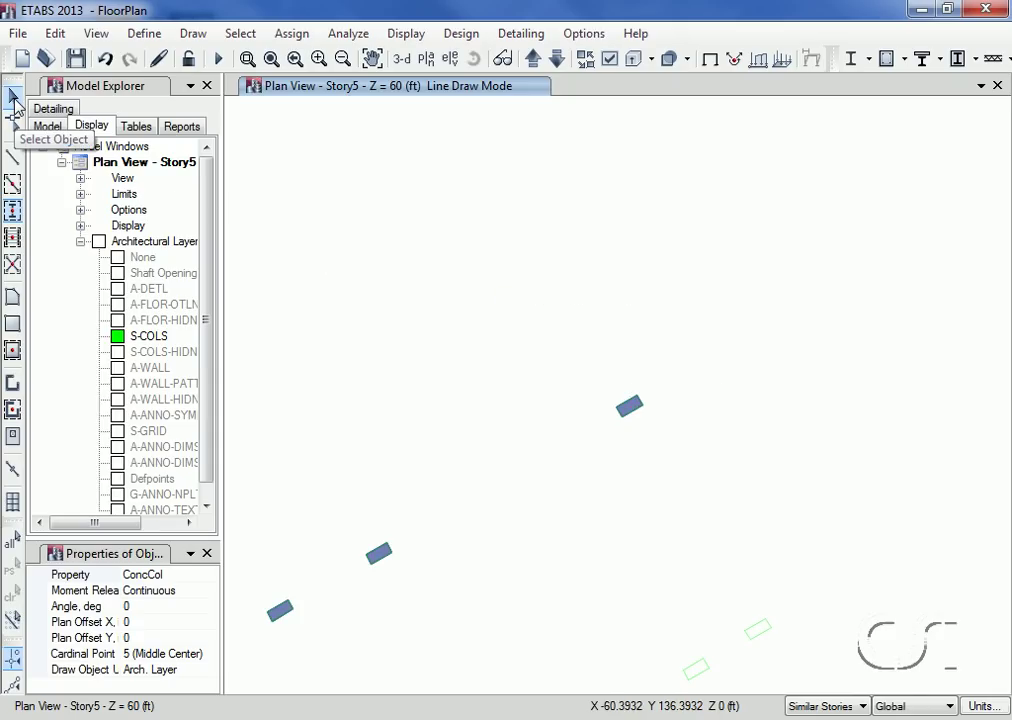
left_click(14, 97)
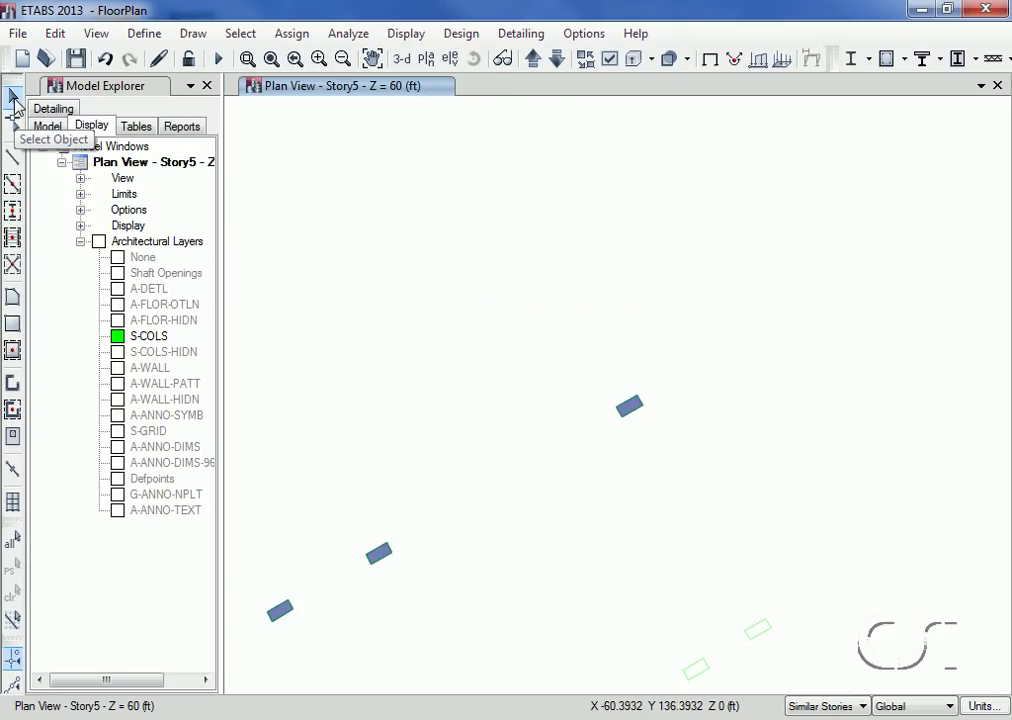
Restore the full plan view and add column objects from all S-COLS outlines at once
left_click(271, 59)
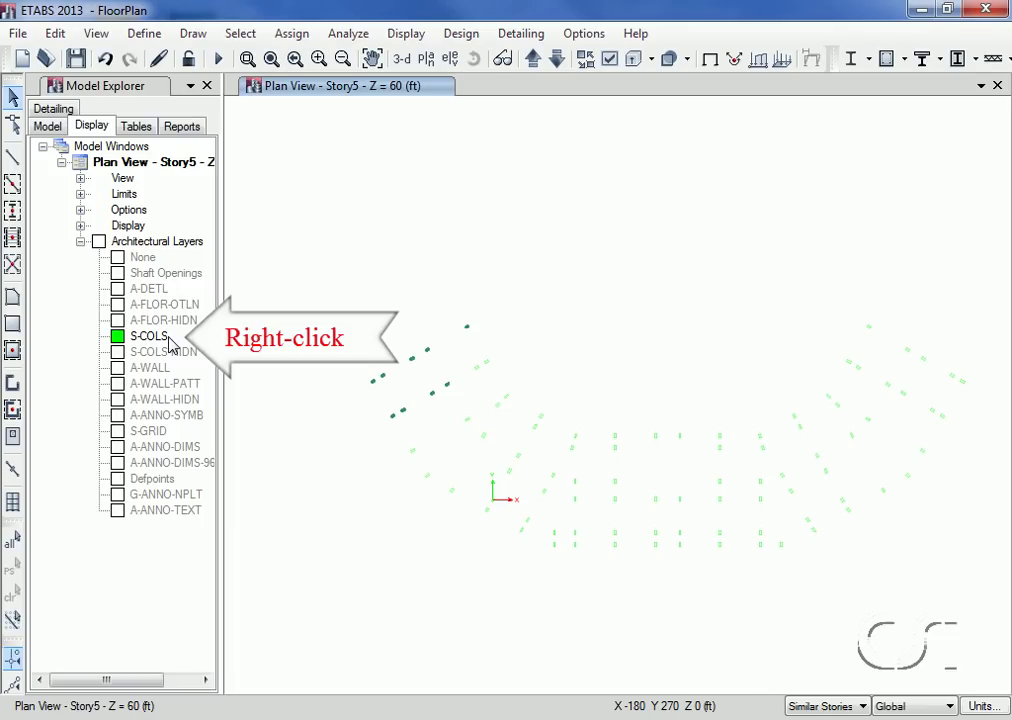
right_click(170, 343)
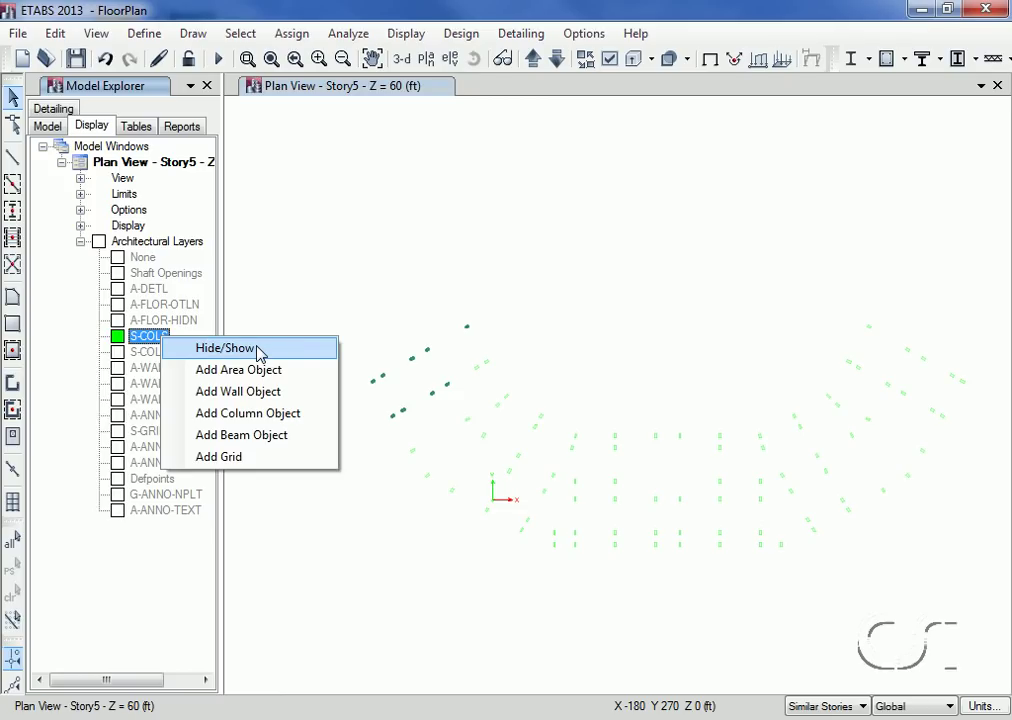
left_click(272, 422)
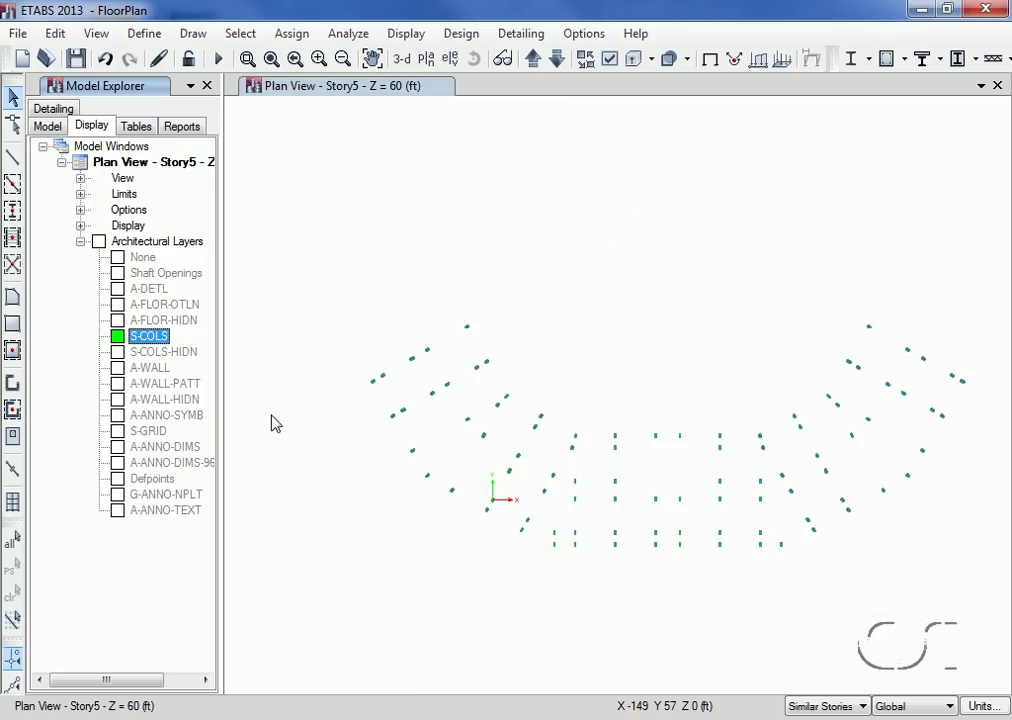
Hide the S-COLS layer and show the A-WALL wall outlines
left_click(155, 338)
right_click(185, 336)
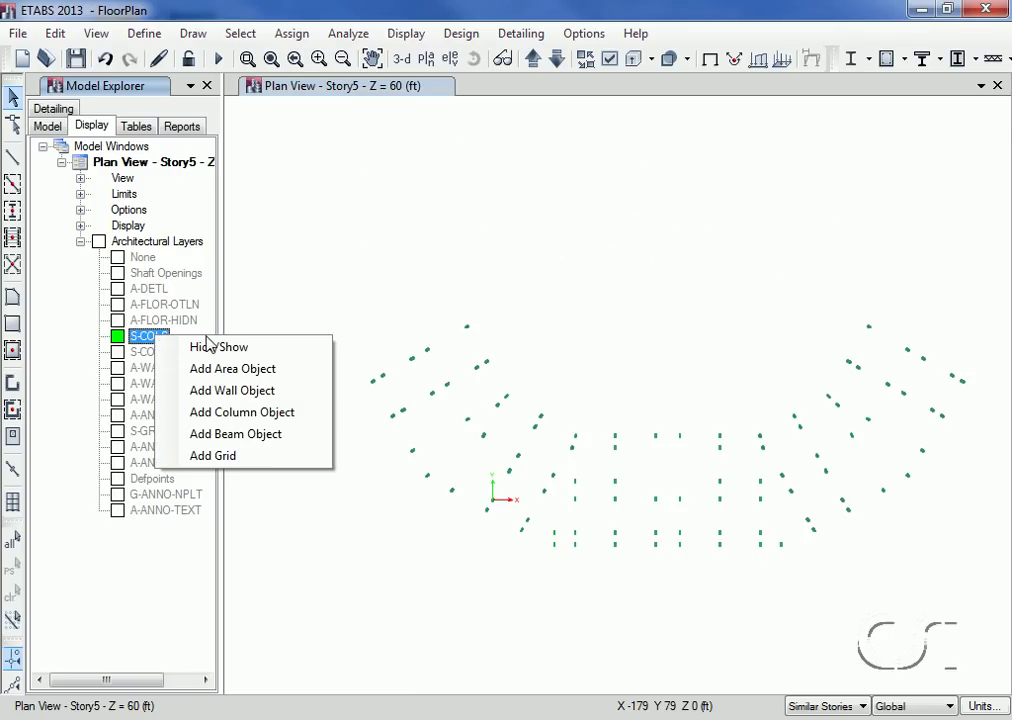
left_click(208, 350)
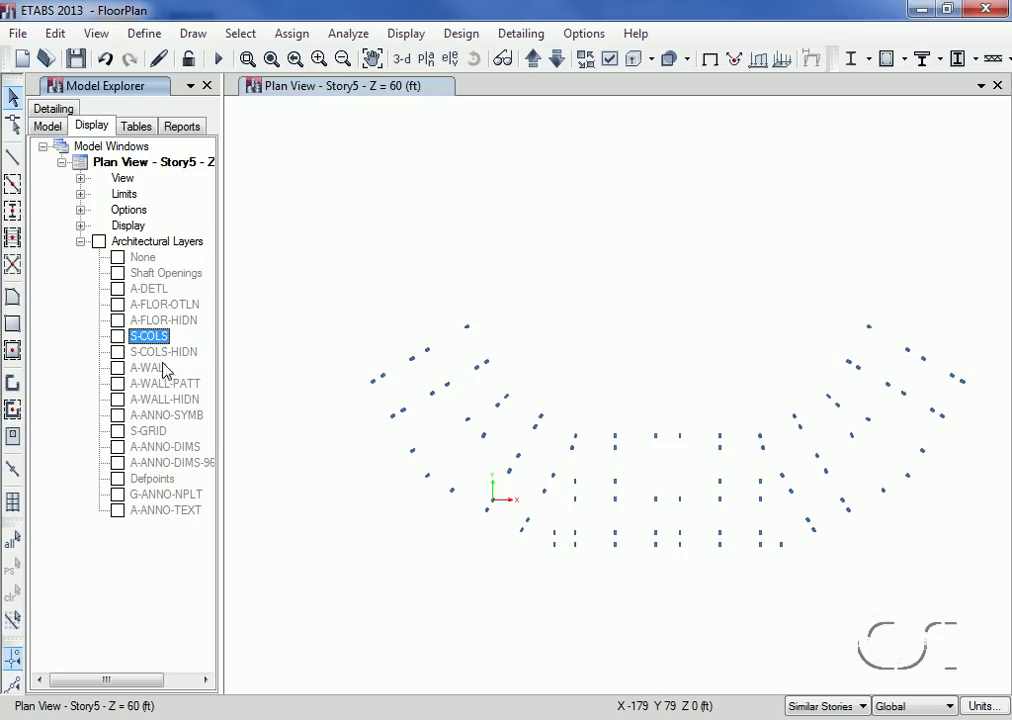
left_click(160, 369)
right_click(162, 372)
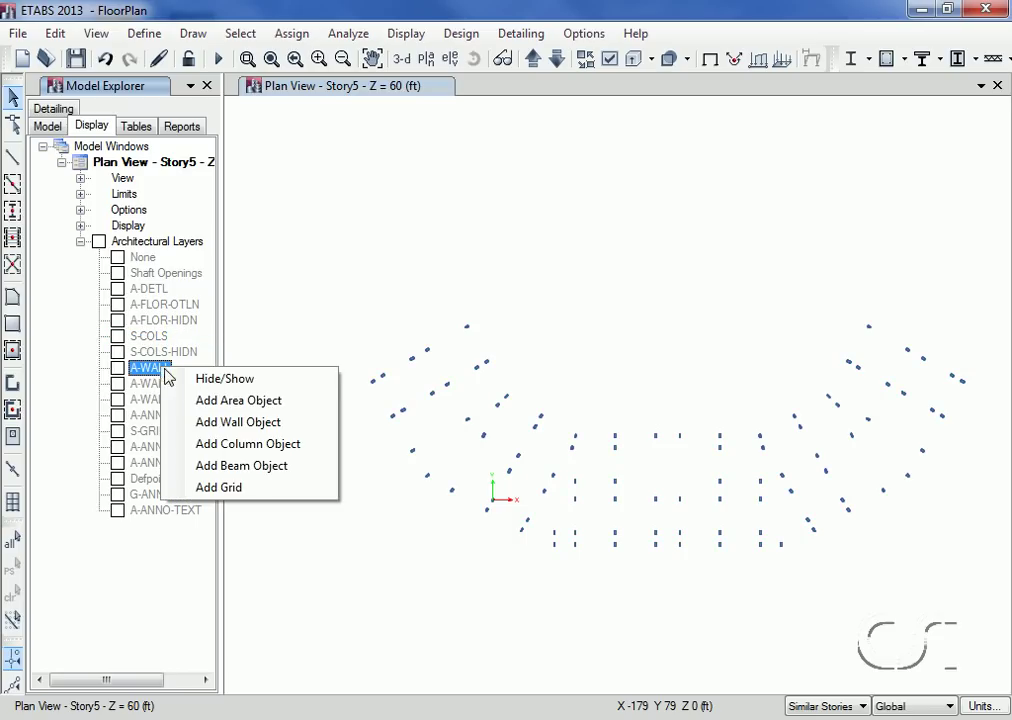
left_click(216, 378)
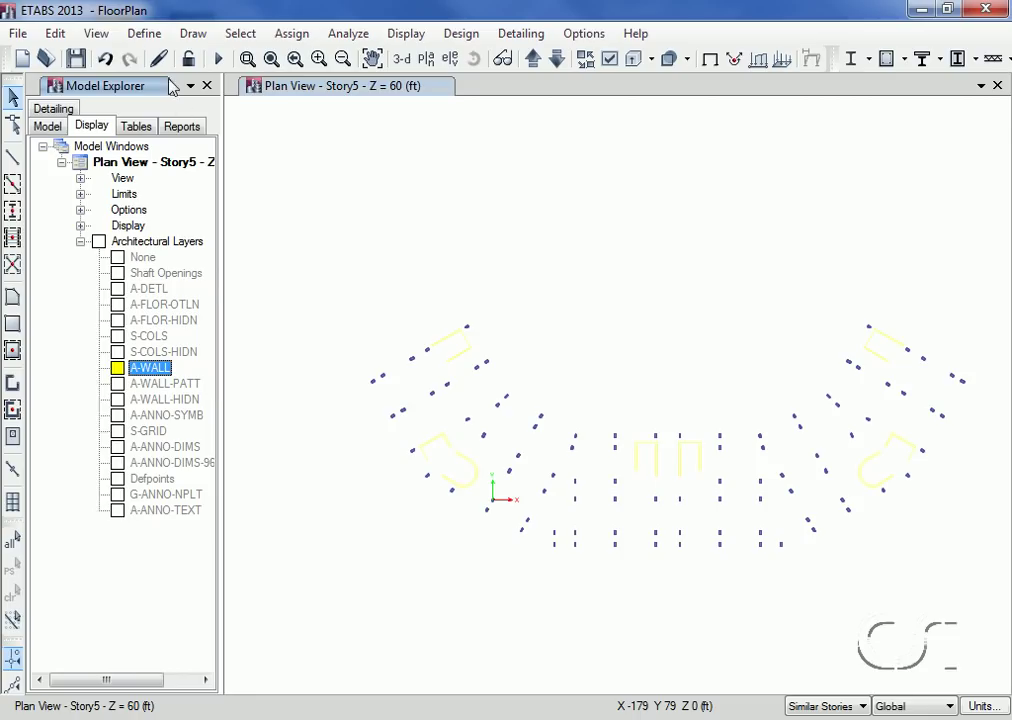
Review the Wall1 section (12 in, 4000Psi thin shell) and keep it unchanged
left_click(150, 35)
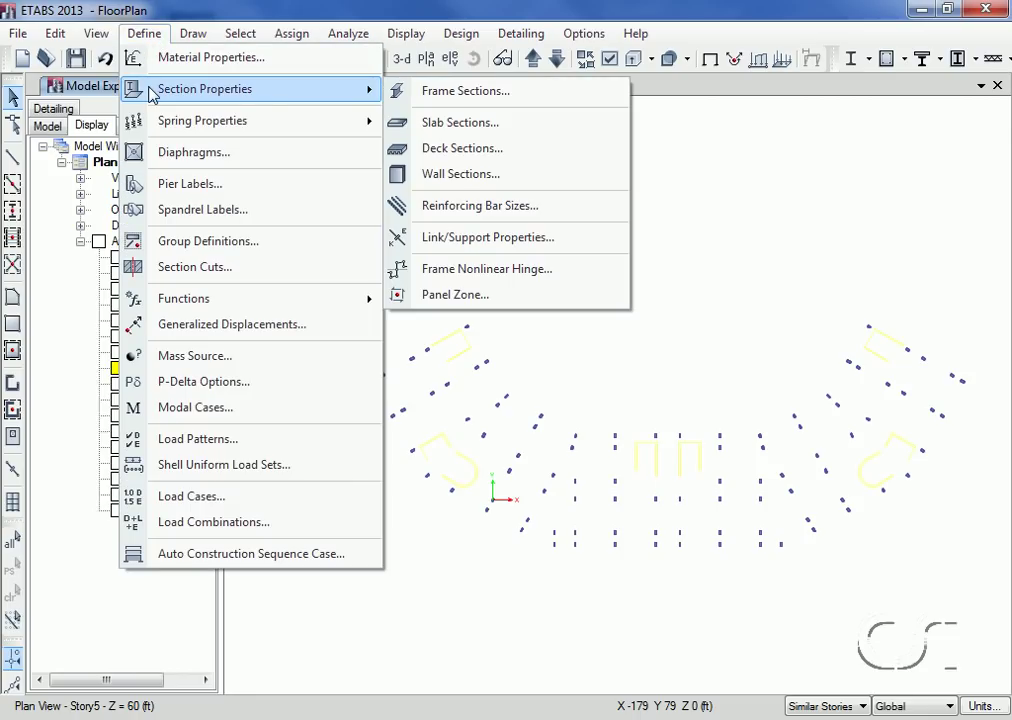
mouse_move(205, 89)
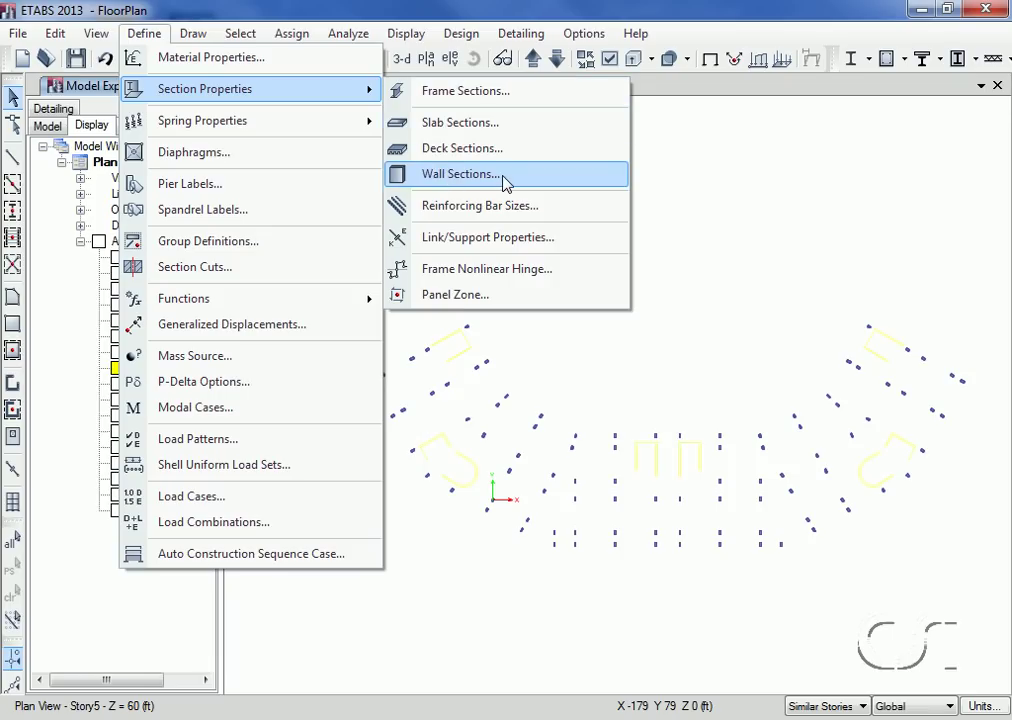
left_click(505, 183)
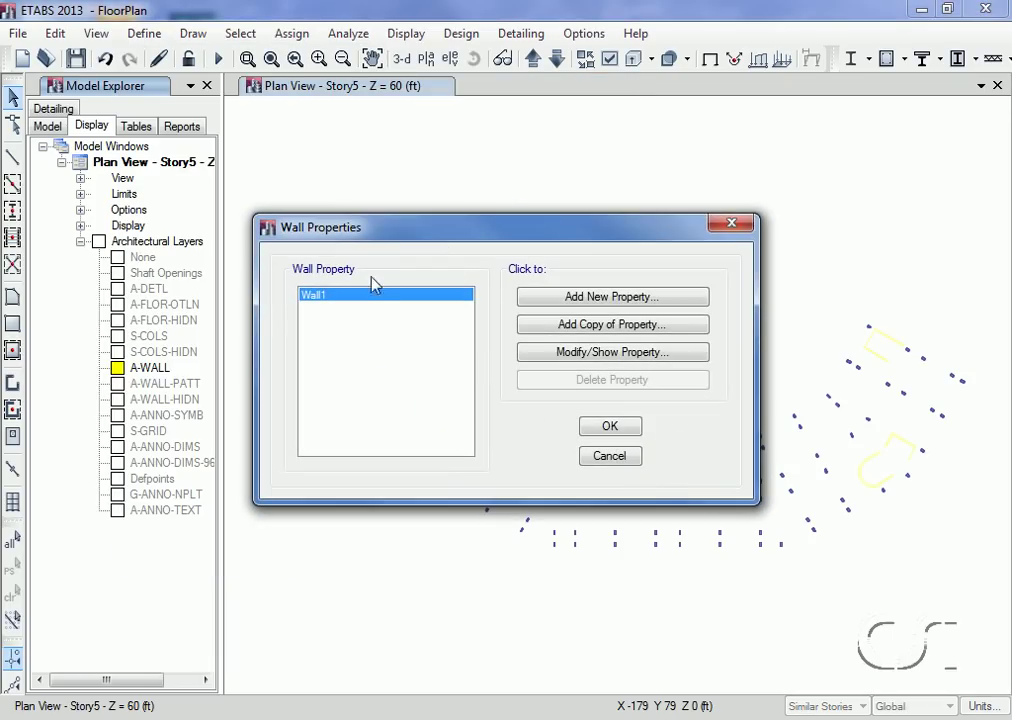
left_click(551, 354)
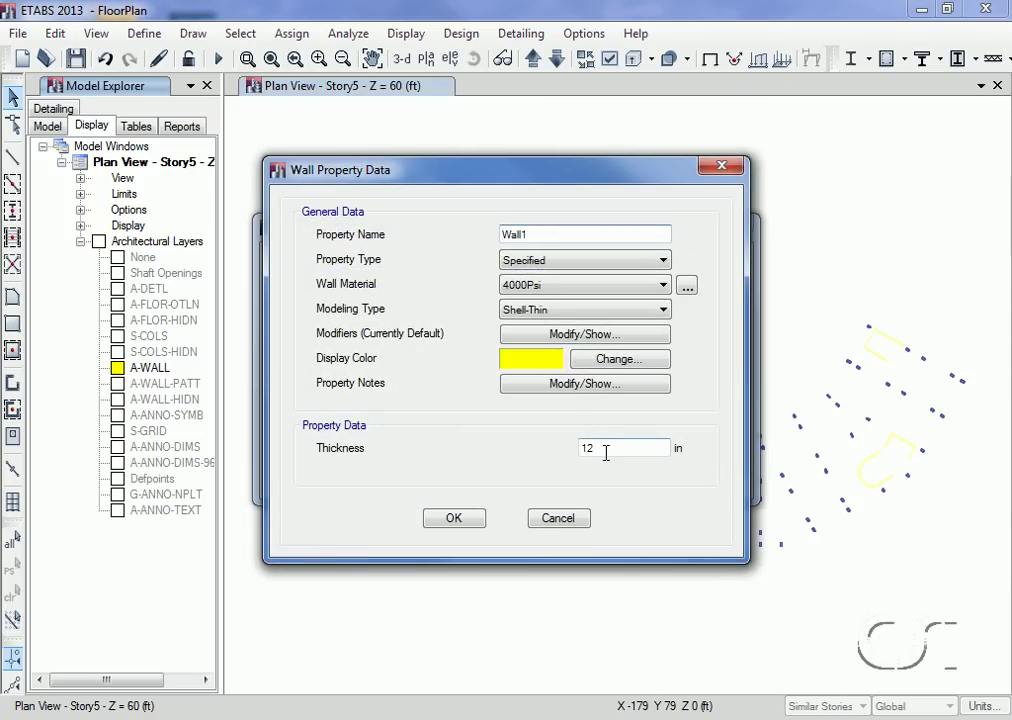
left_click(467, 521)
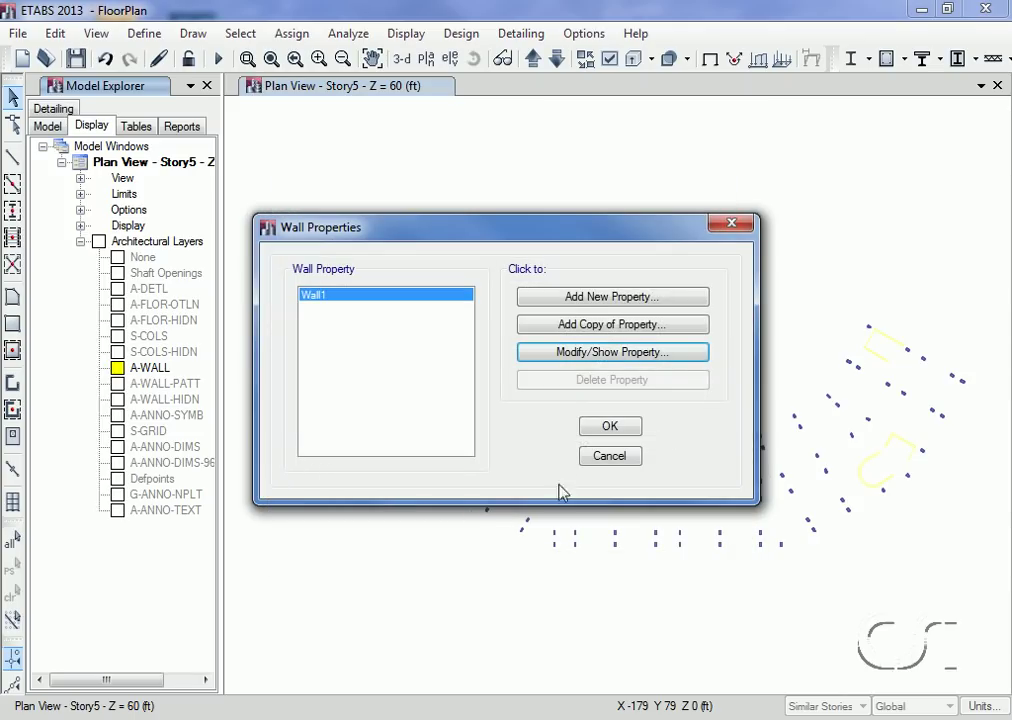
left_click(610, 428)
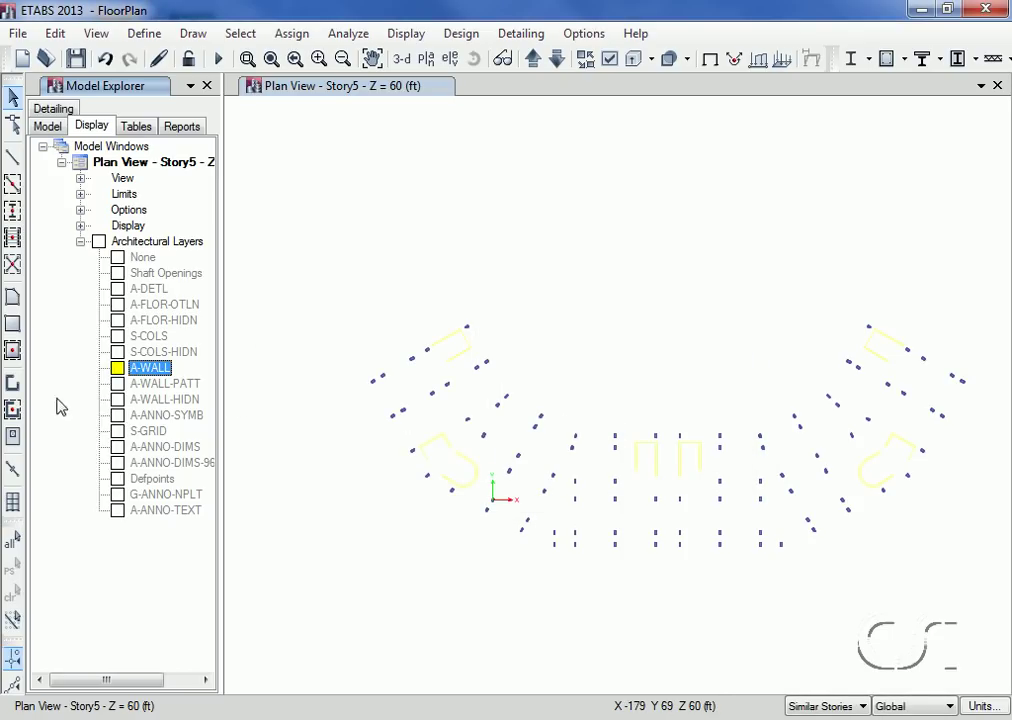
Base quick walls on the architectural layer and convert the A-WALL lines into wall objects
left_click(14, 410)
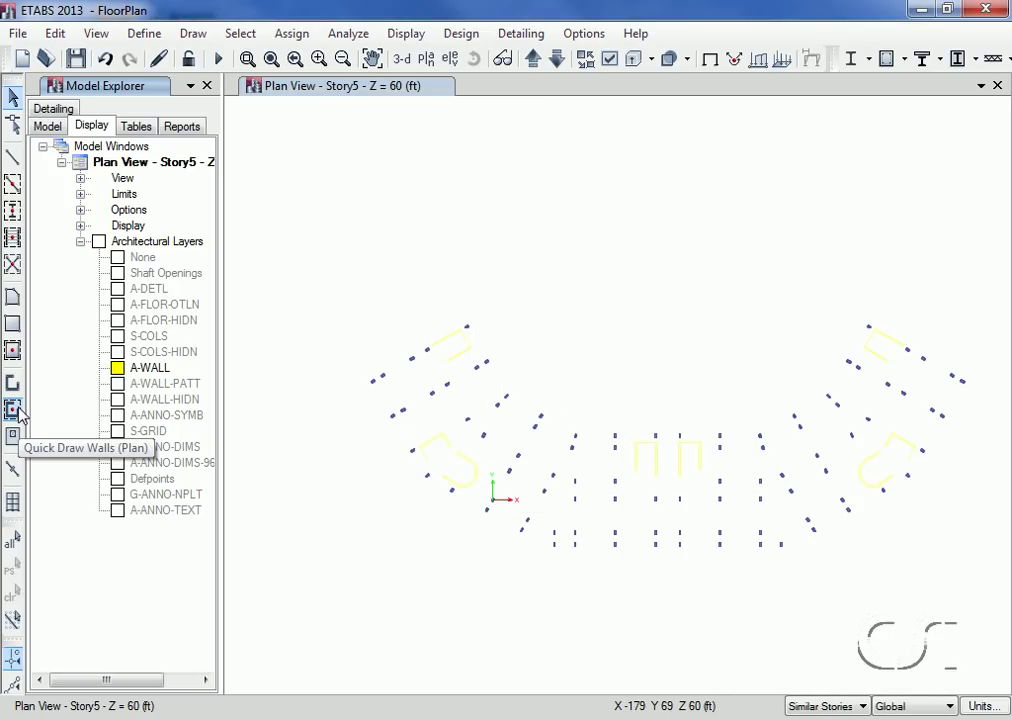
left_click(18, 414)
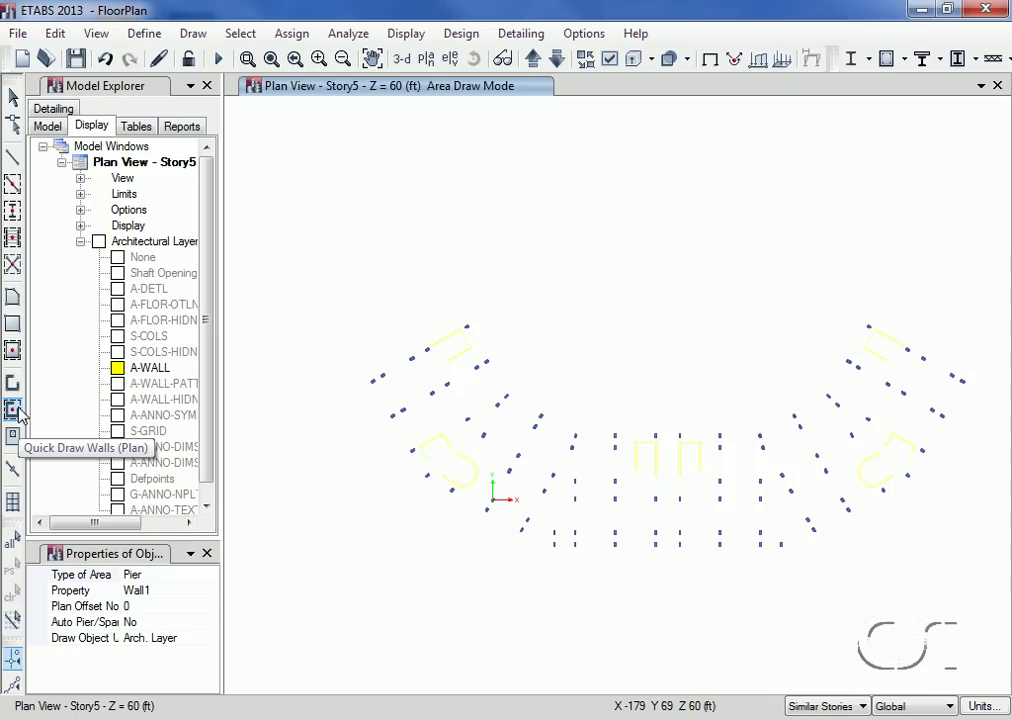
left_click(150, 637)
left_click(211, 640)
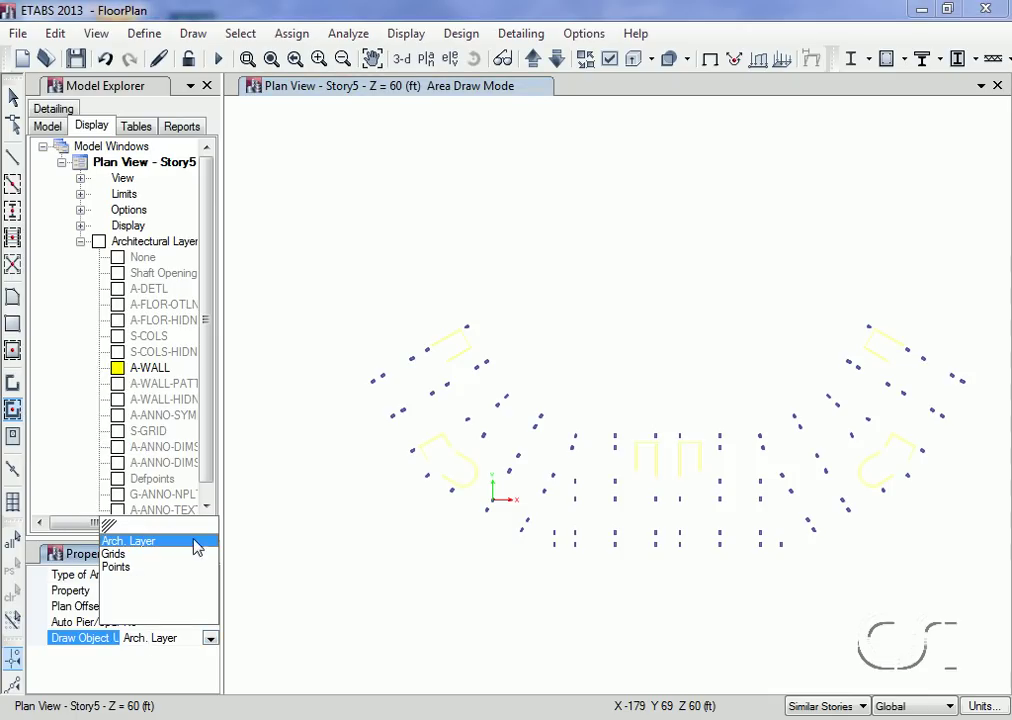
left_click(150, 541)
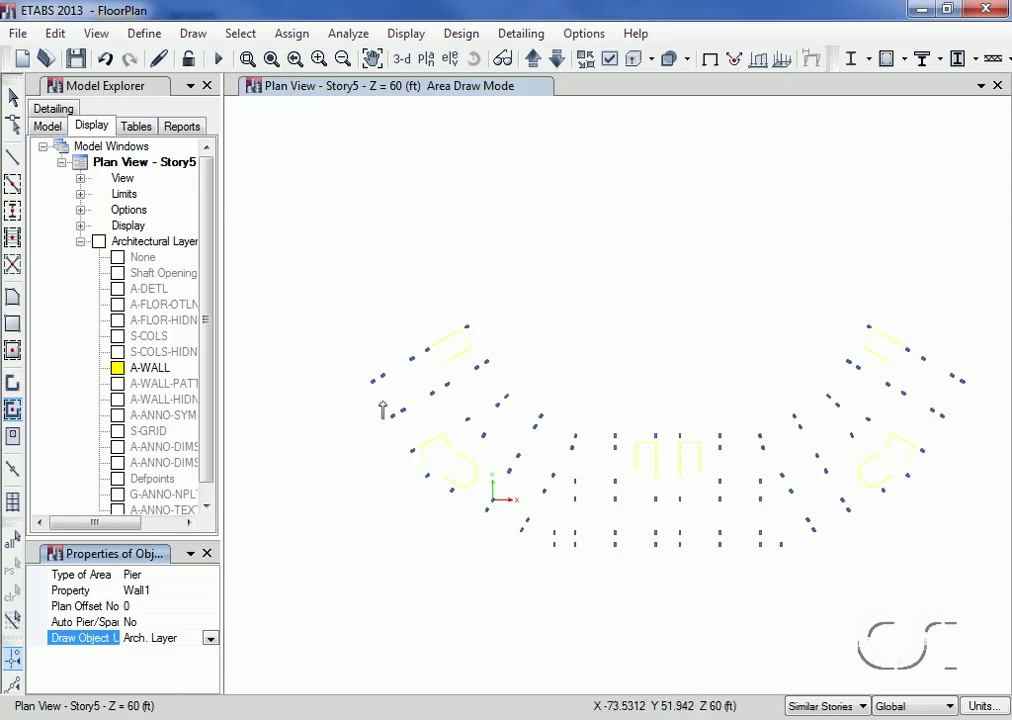
left_click_drag(379, 295, 493, 500)
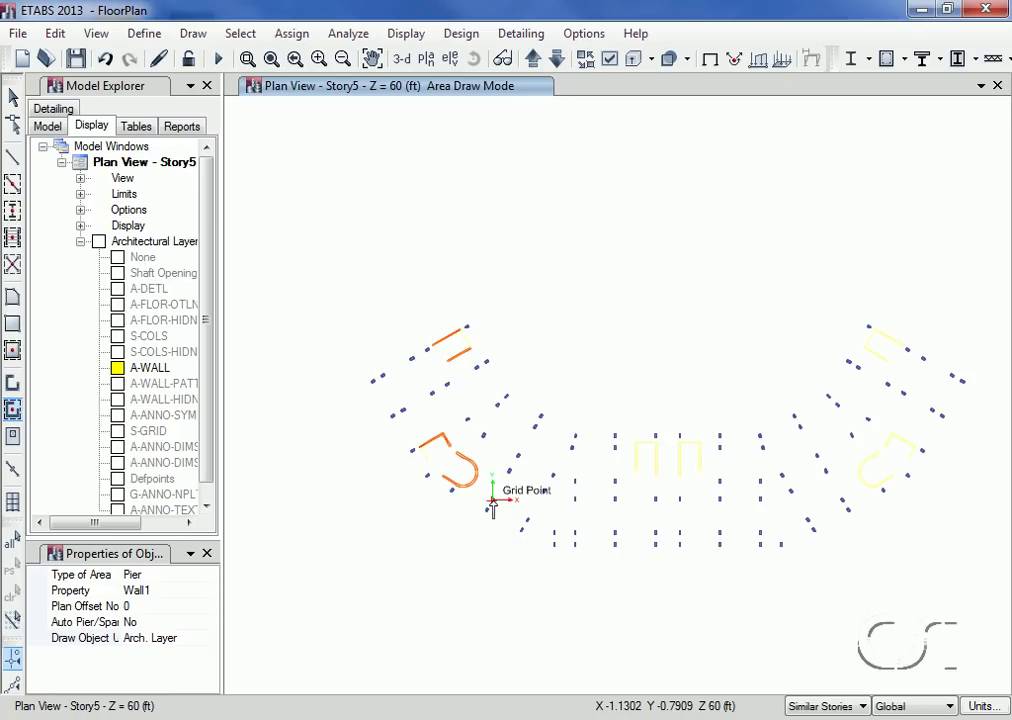
right_click(152, 370)
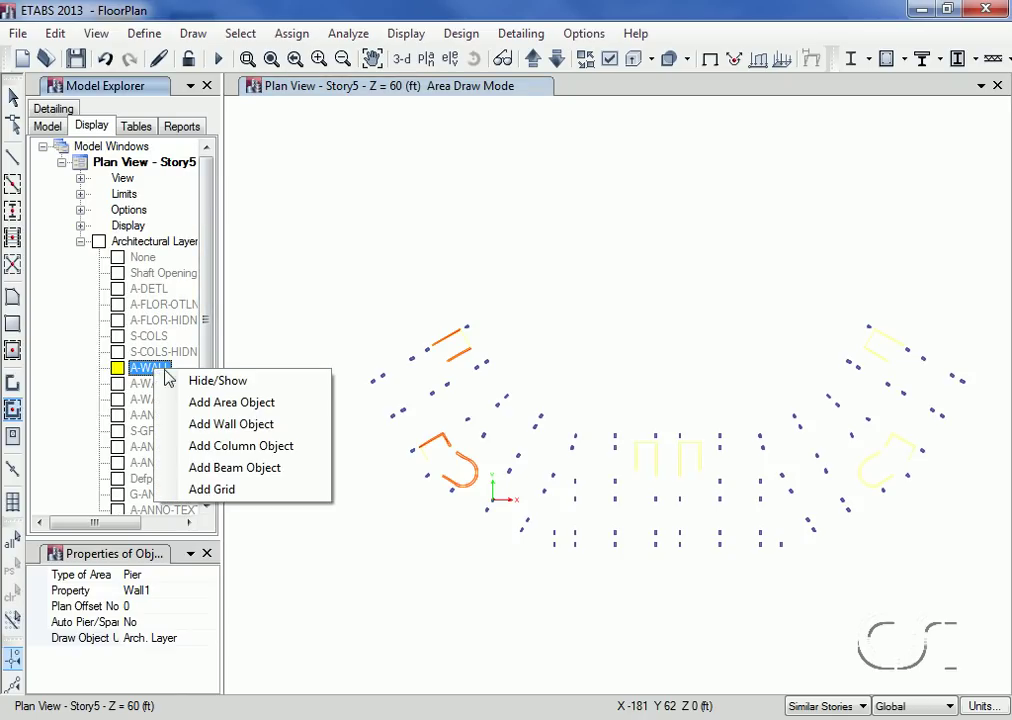
left_click(261, 430)
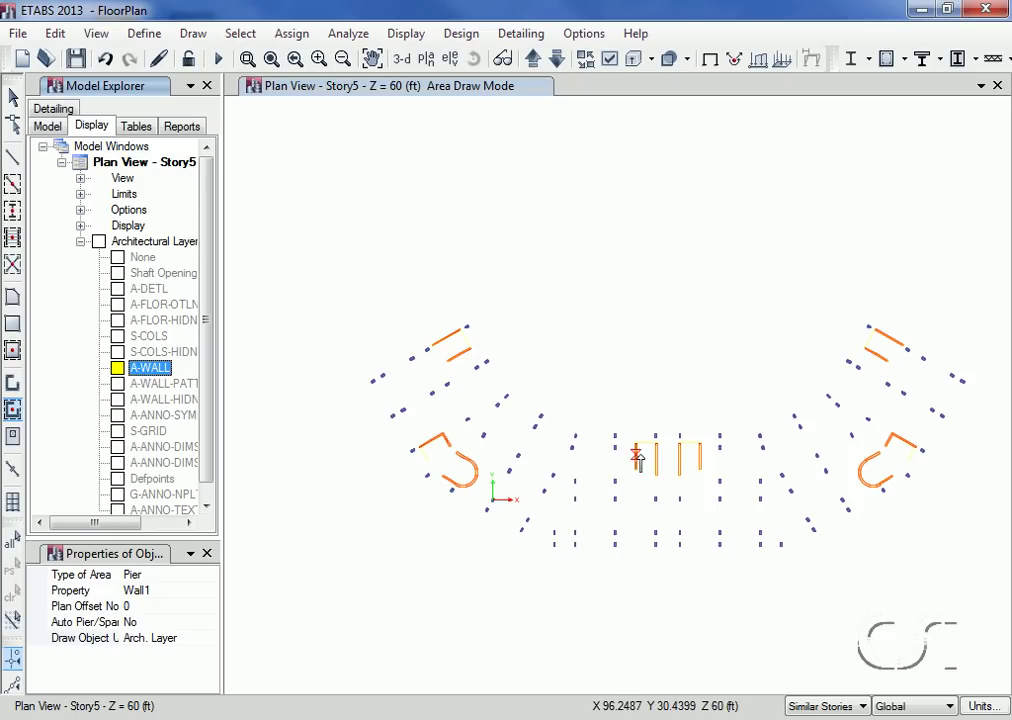
Zoom into the central wall groups and convert their top lines into walls
left_click(249, 60)
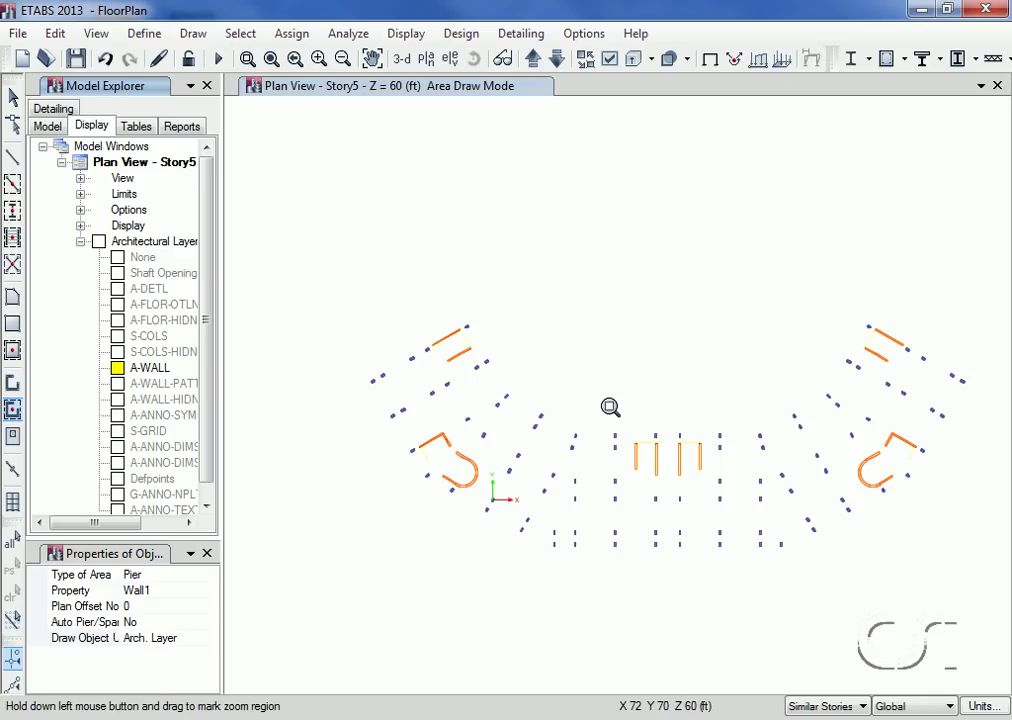
left_click_drag(603, 398, 706, 487)
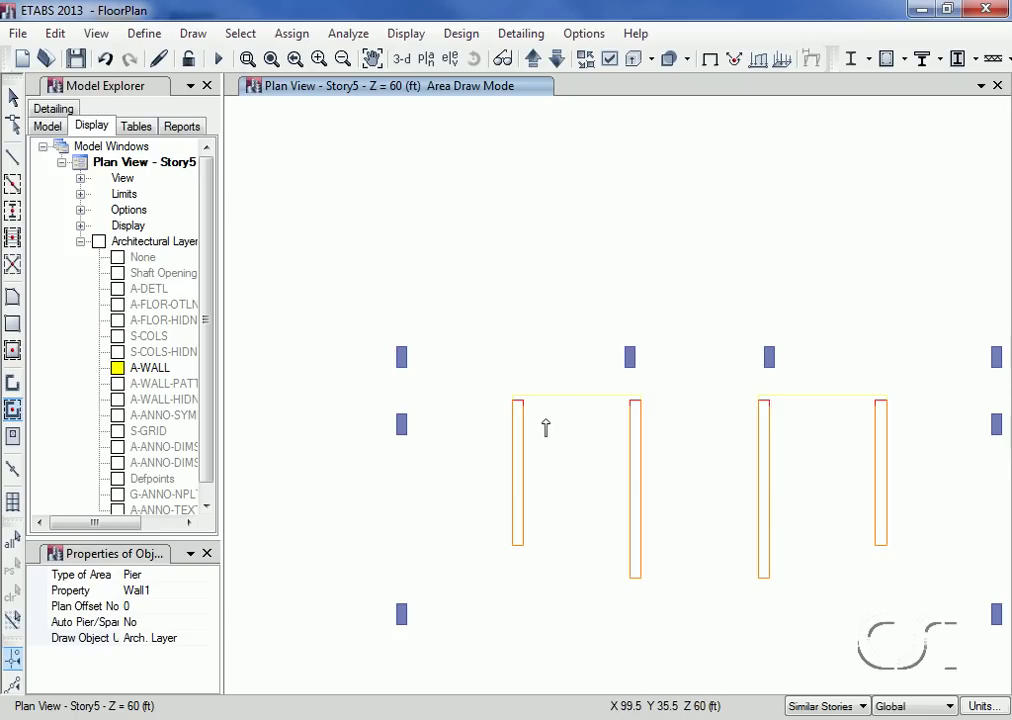
left_click(12, 384)
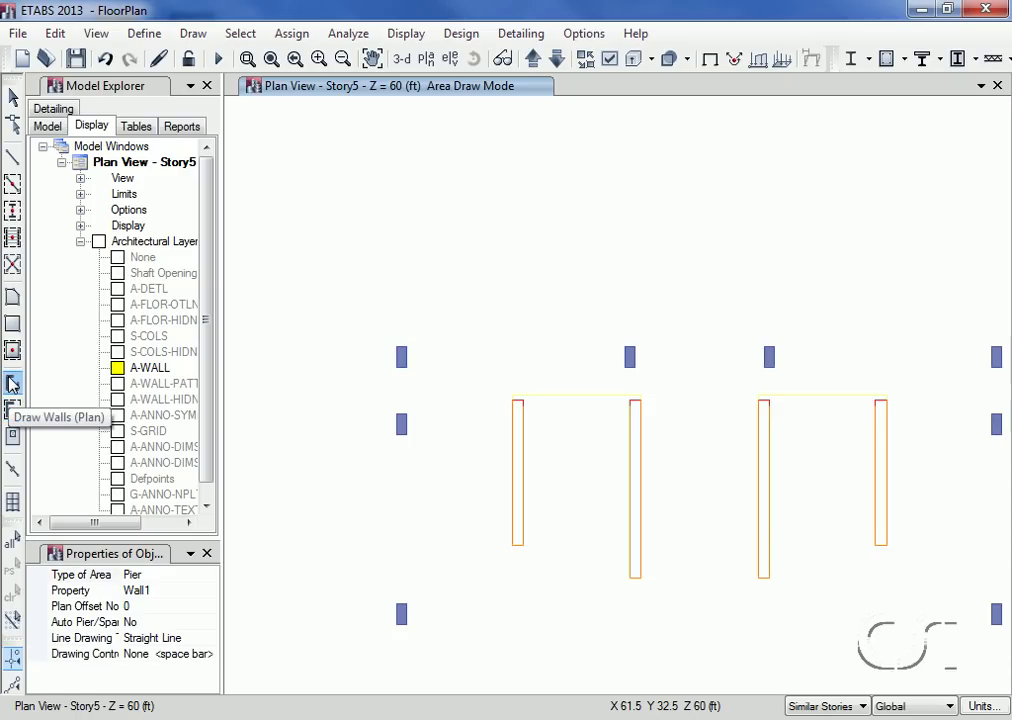
right_click(550, 397)
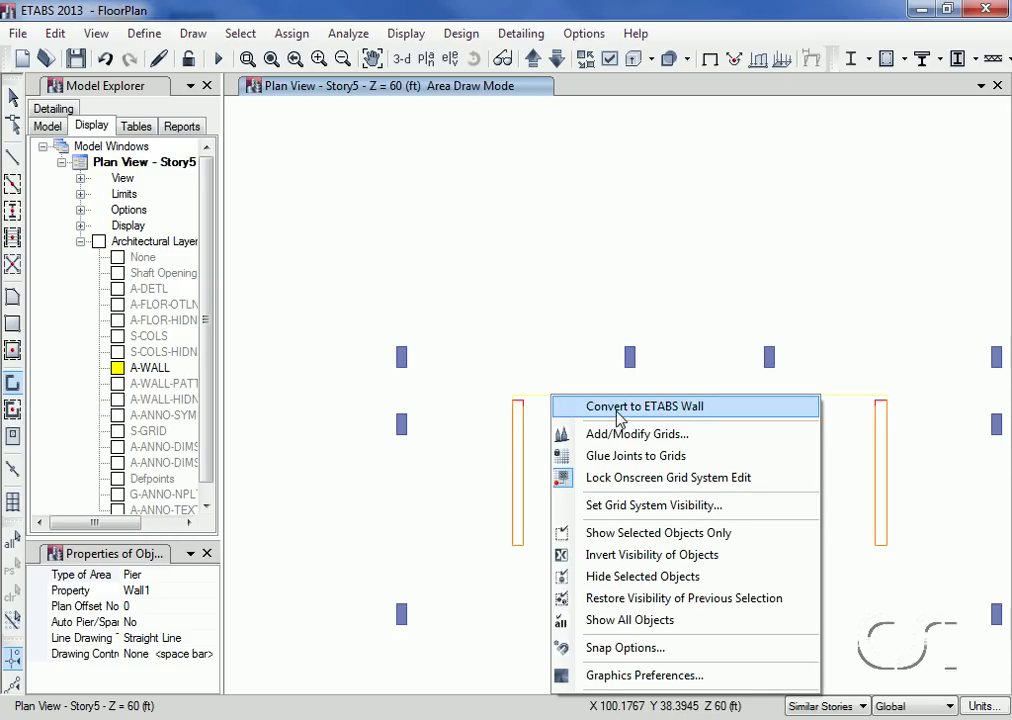
left_click(619, 407)
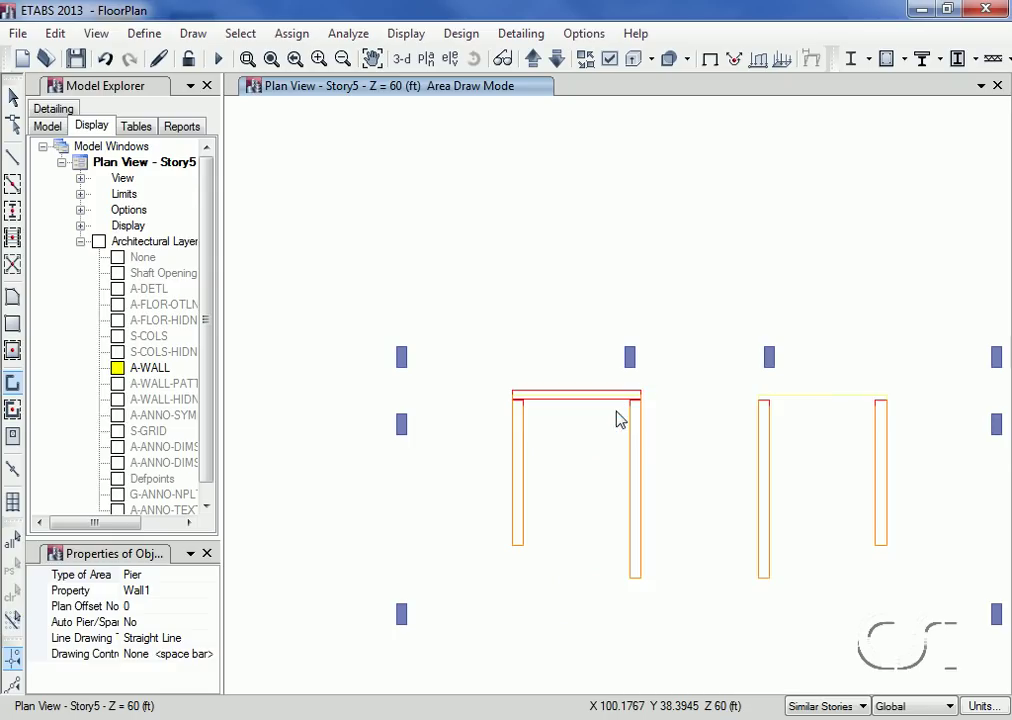
right_click(808, 398)
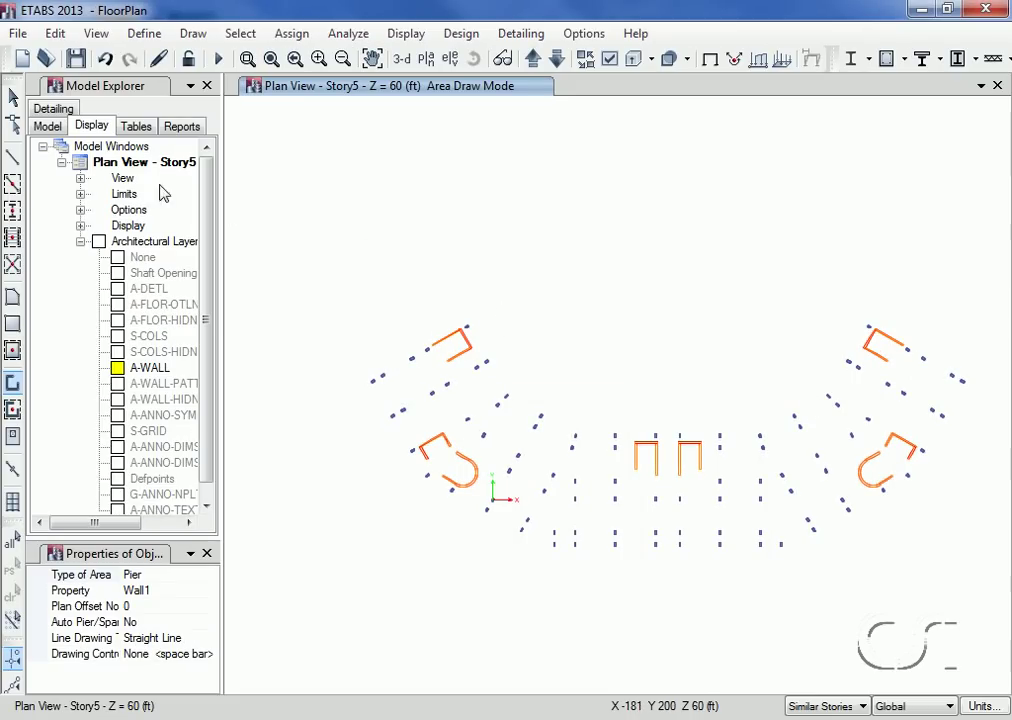
left_click(13, 100)
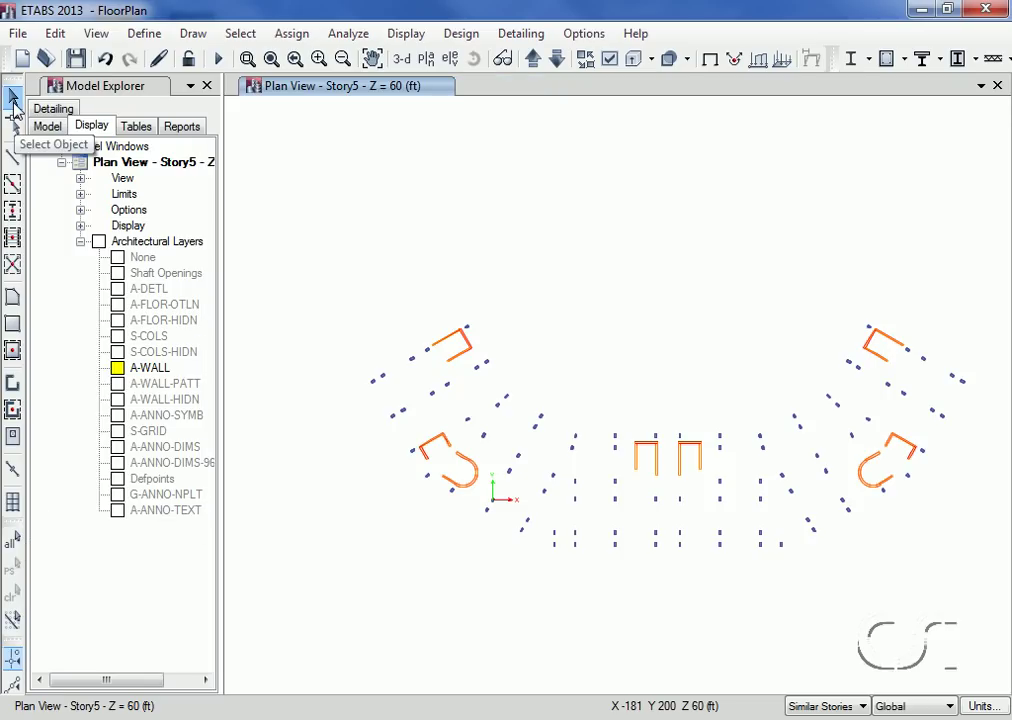
left_click(143, 34)
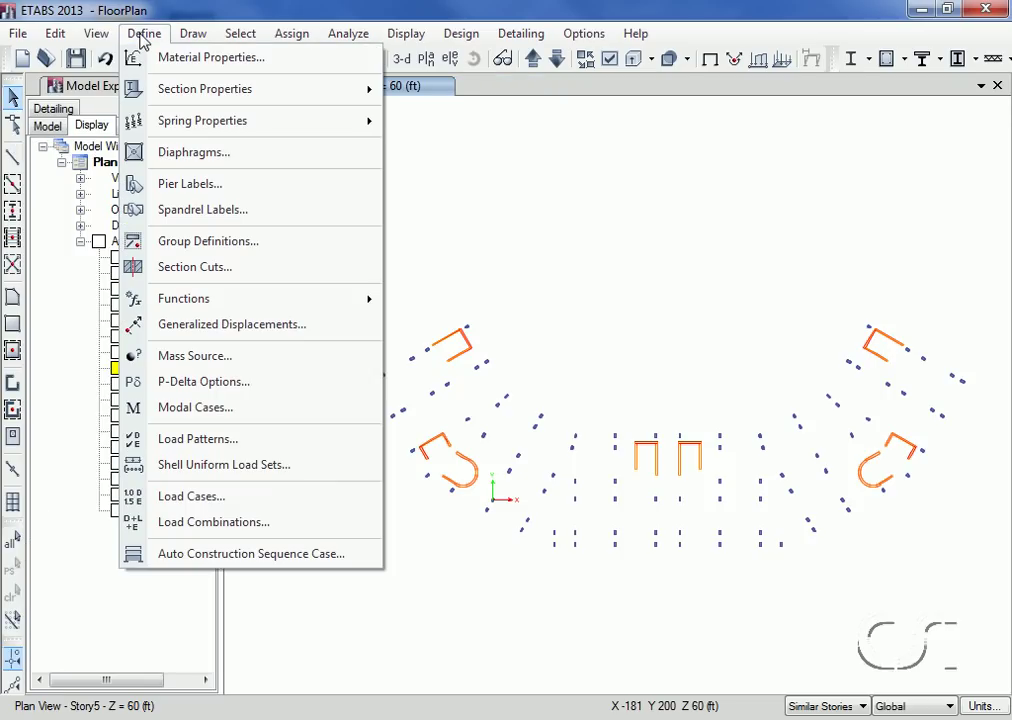
mouse_move(205, 89)
left_click(510, 182)
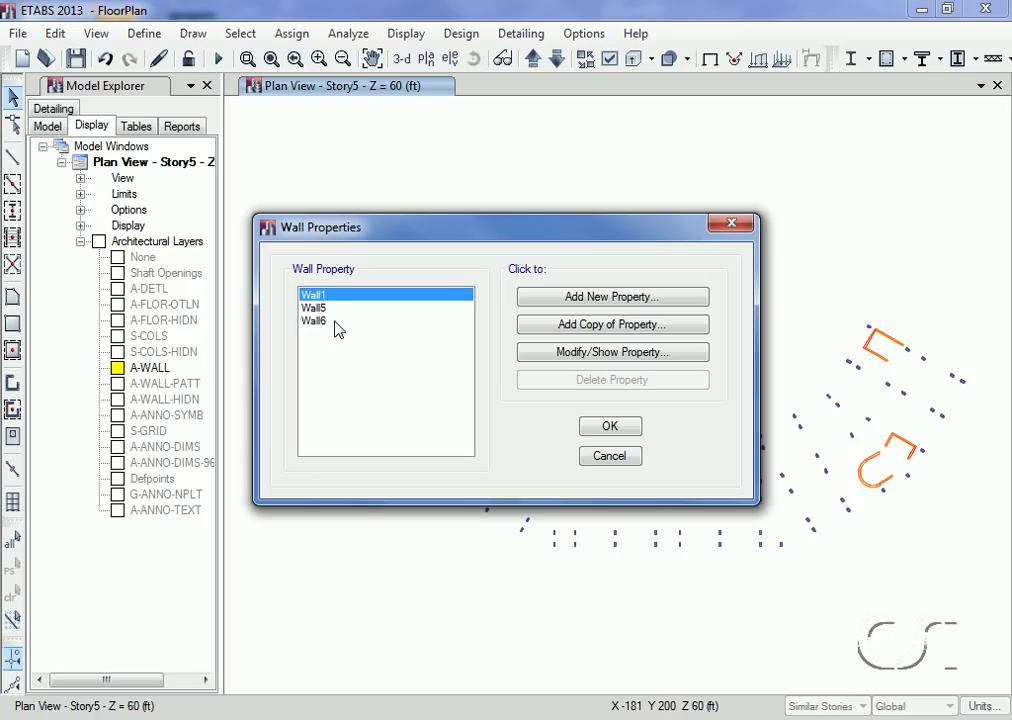
left_click(610, 427)
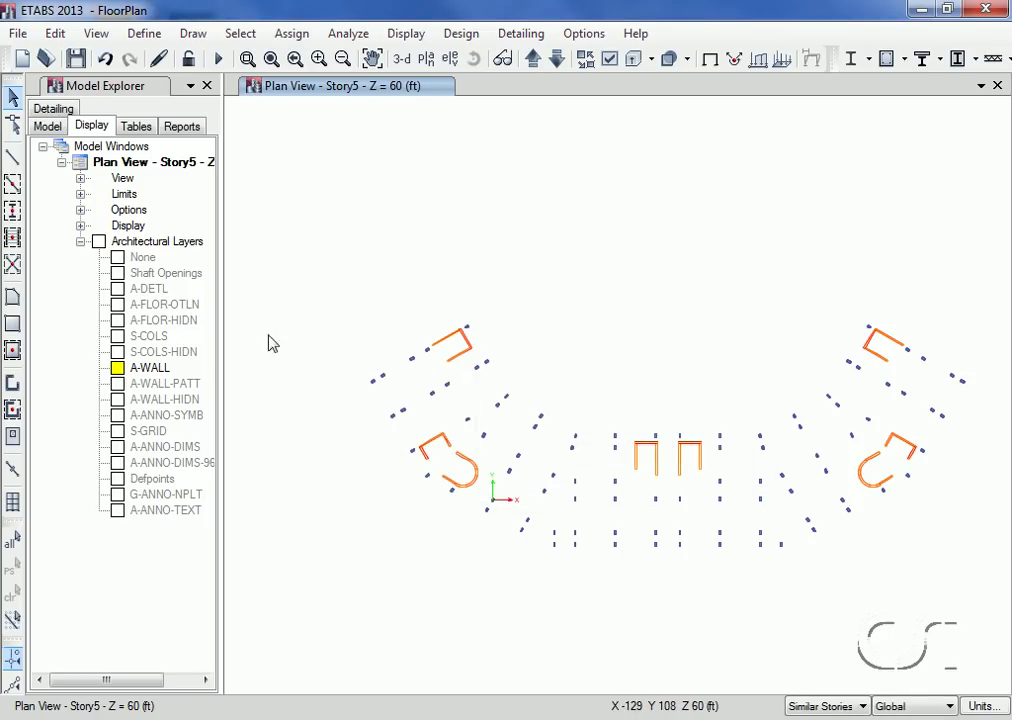
Hide the A-WALL layer and show the A-FLOR-OTLN floor outline layer
right_click(148, 370)
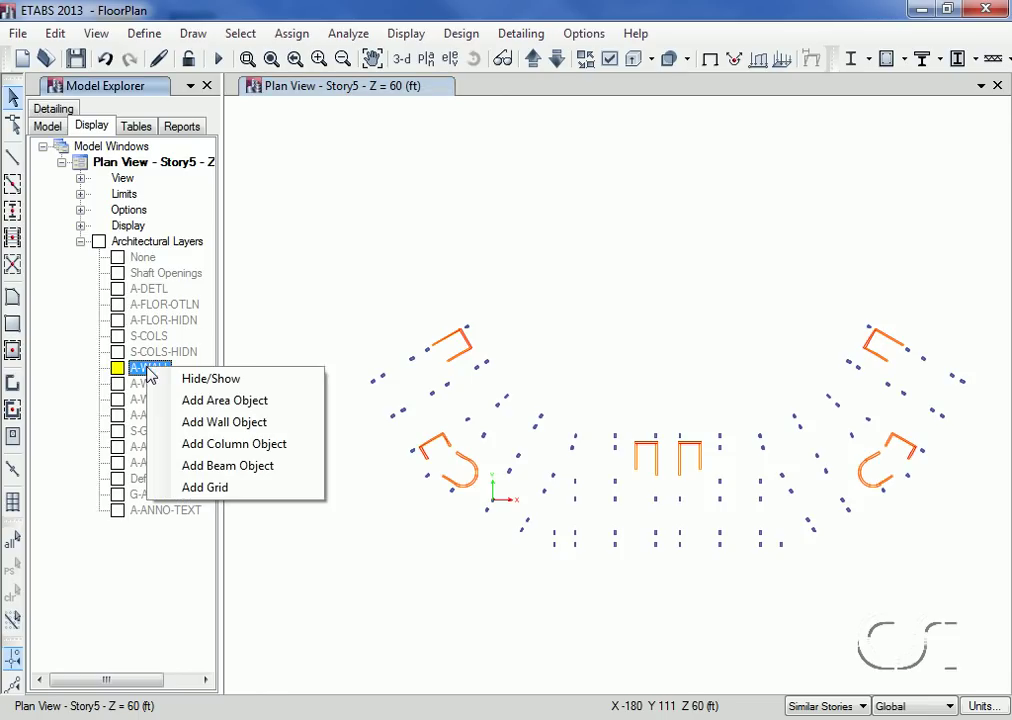
left_click(193, 380)
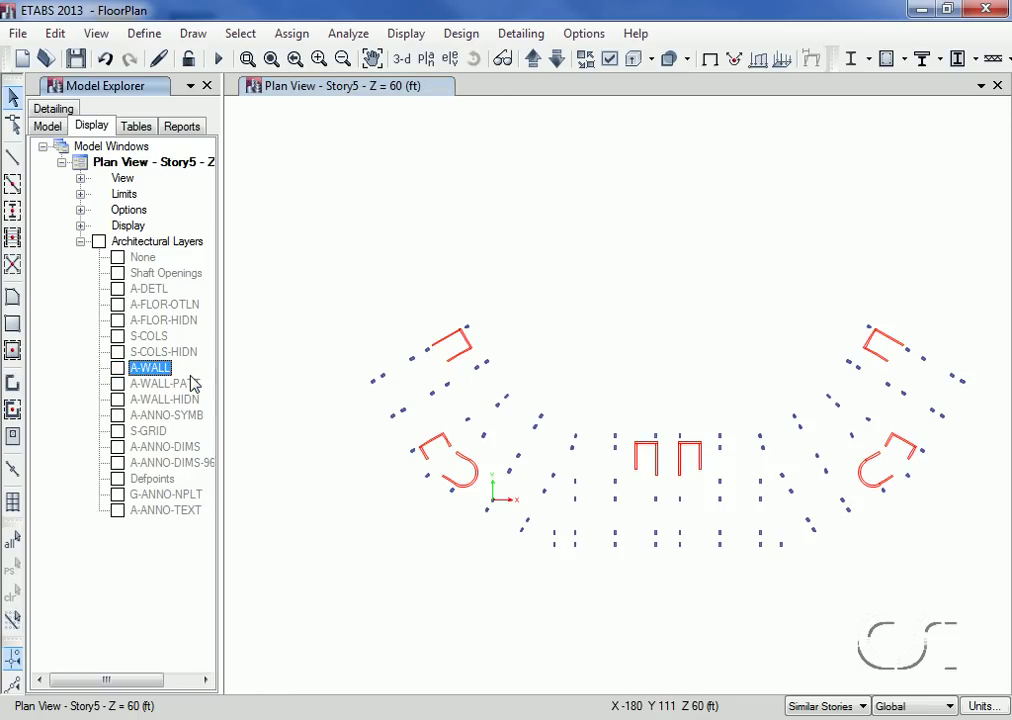
left_click(185, 306)
right_click(186, 310)
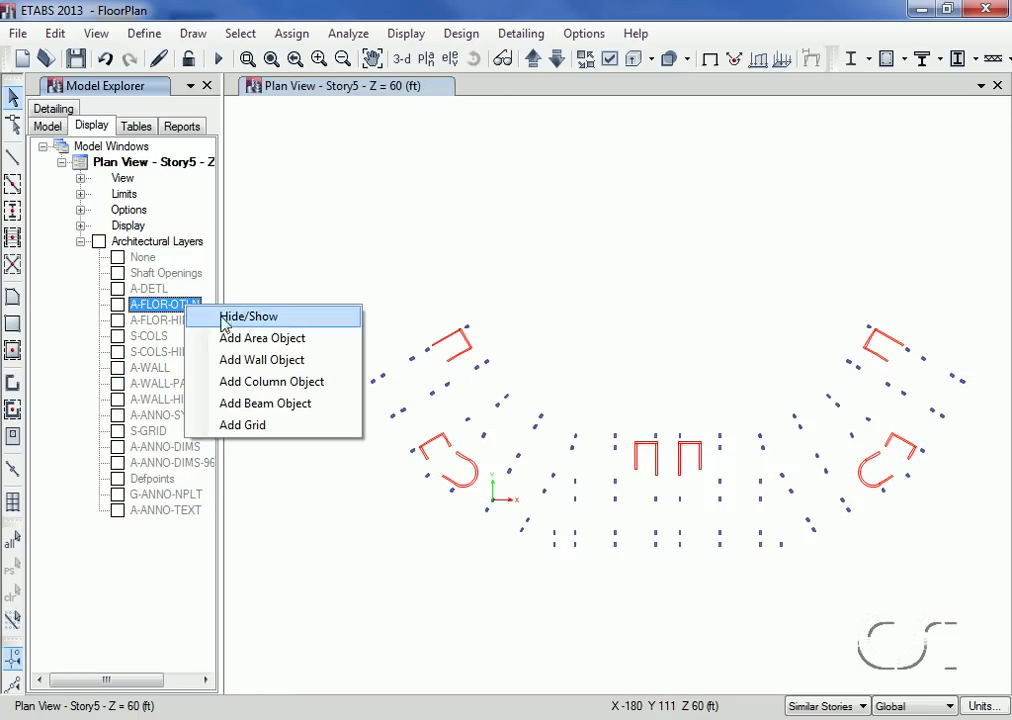
left_click(238, 318)
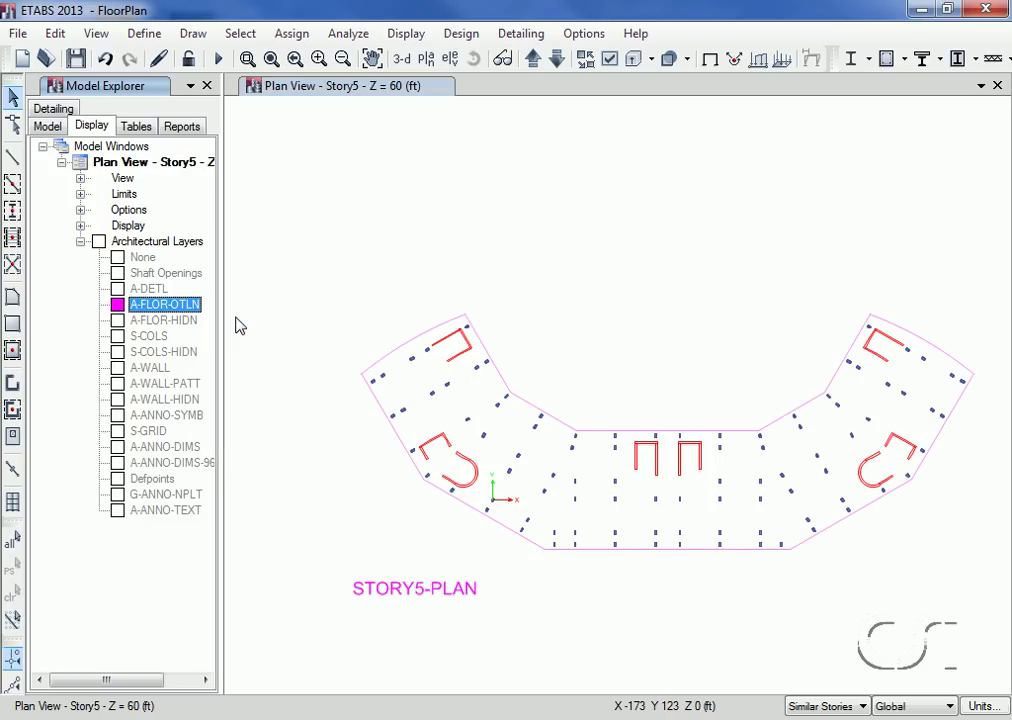
Convert the curved floor outline into a Slab1 floor area
left_click(13, 297)
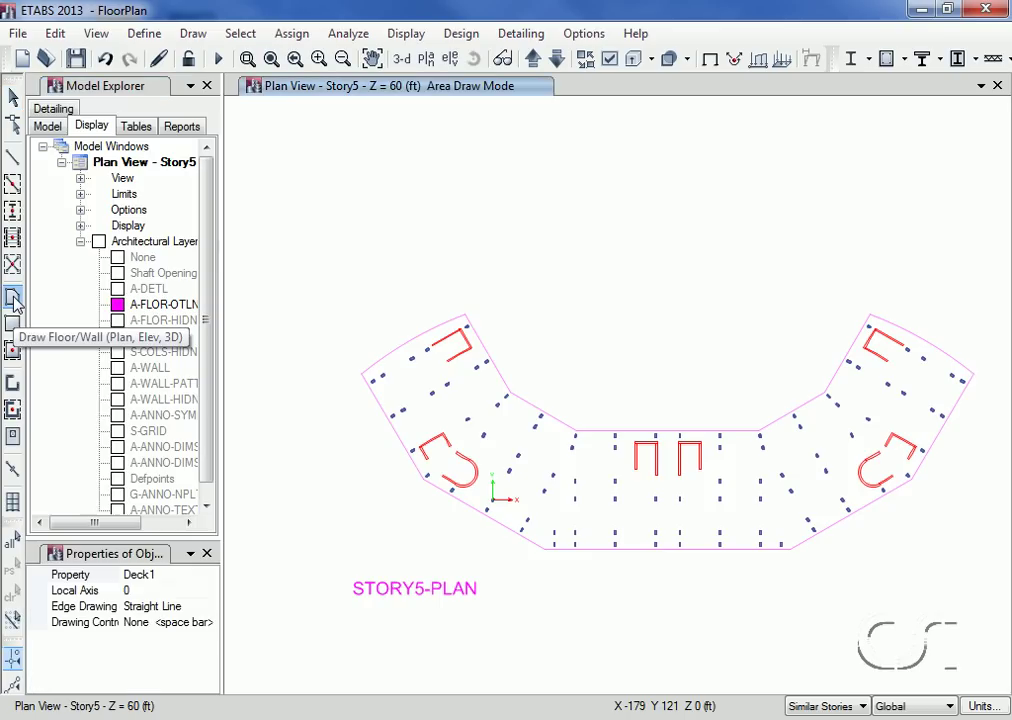
left_click(140, 574)
left_click(210, 575)
left_click(124, 641)
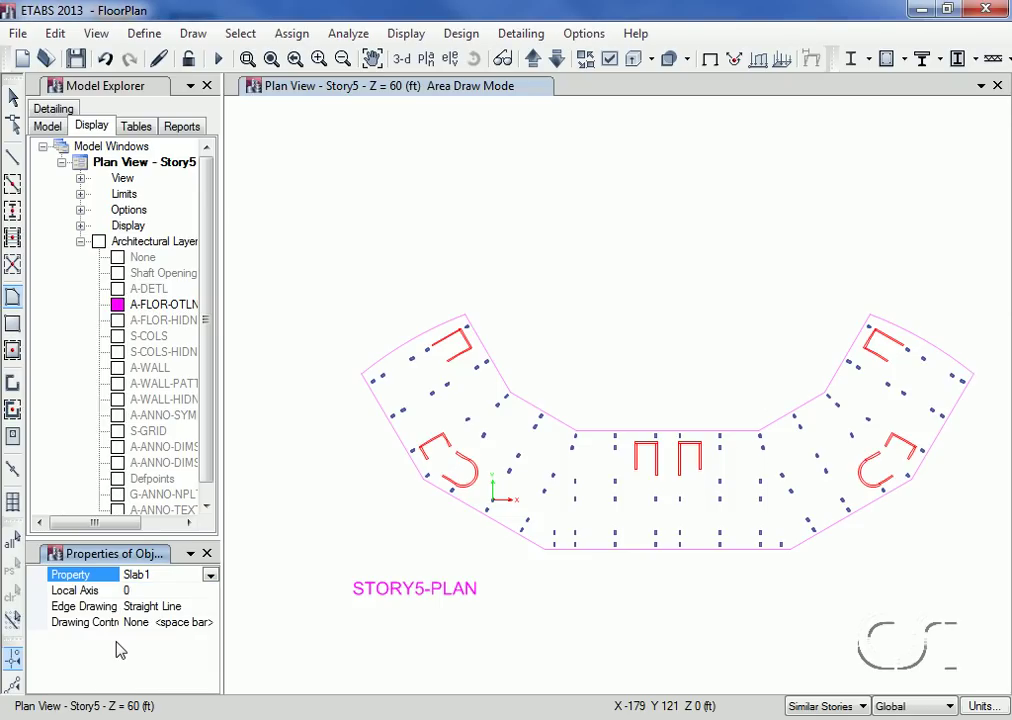
right_click(394, 353)
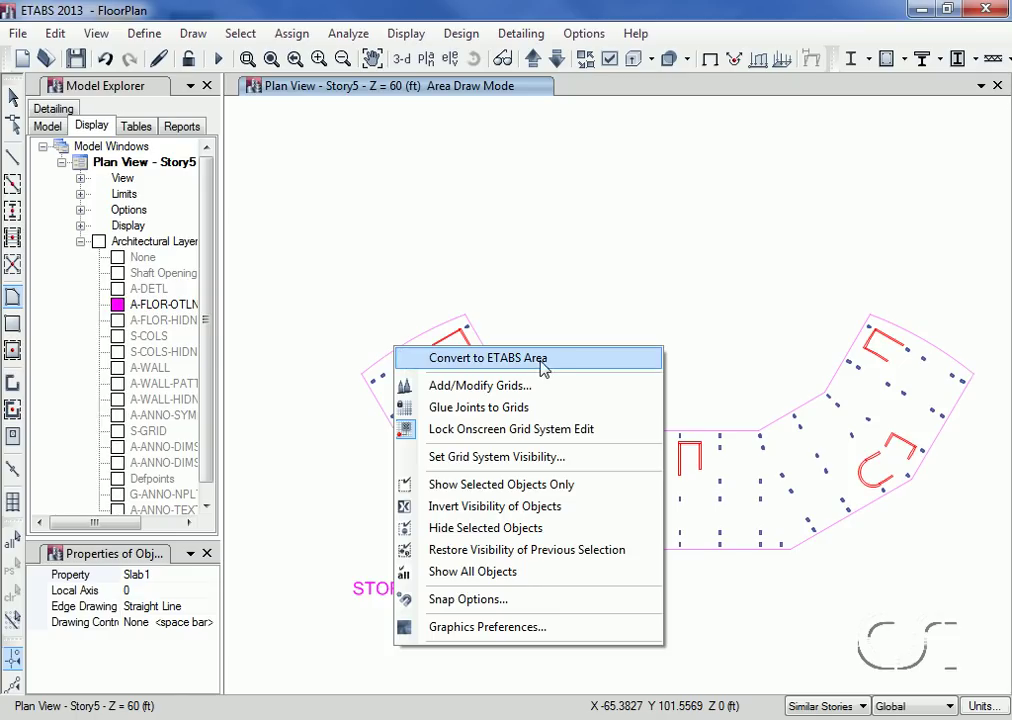
left_click(473, 369)
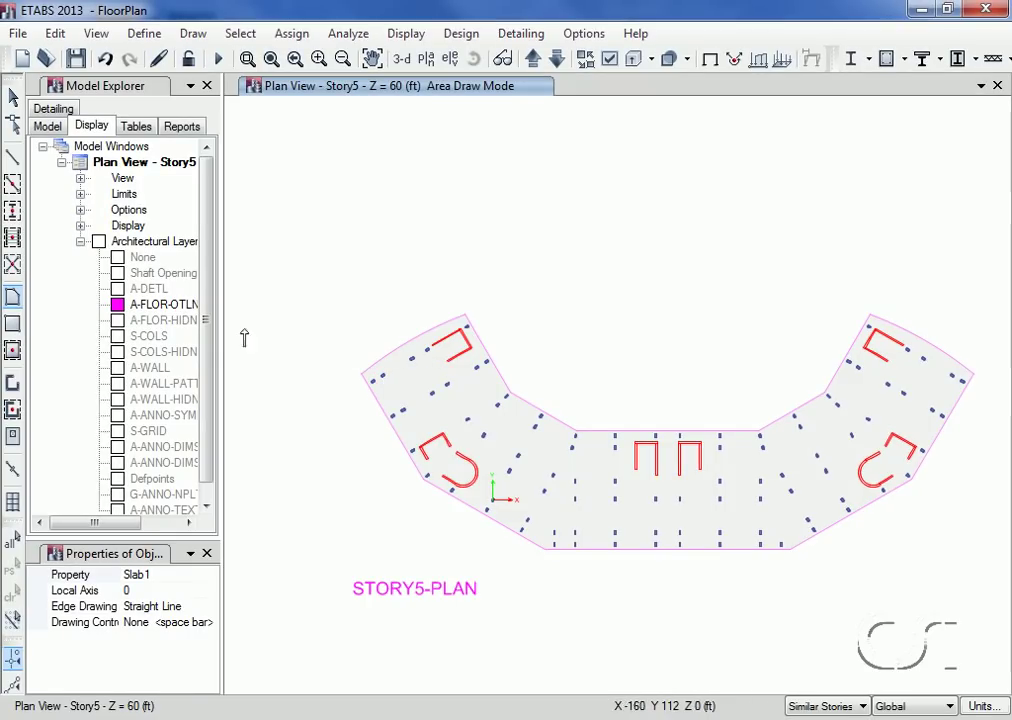
Return to select mode, hide A-FLOR-OTLN, and reveal the Shaft Openings outlines
right_click(190, 313)
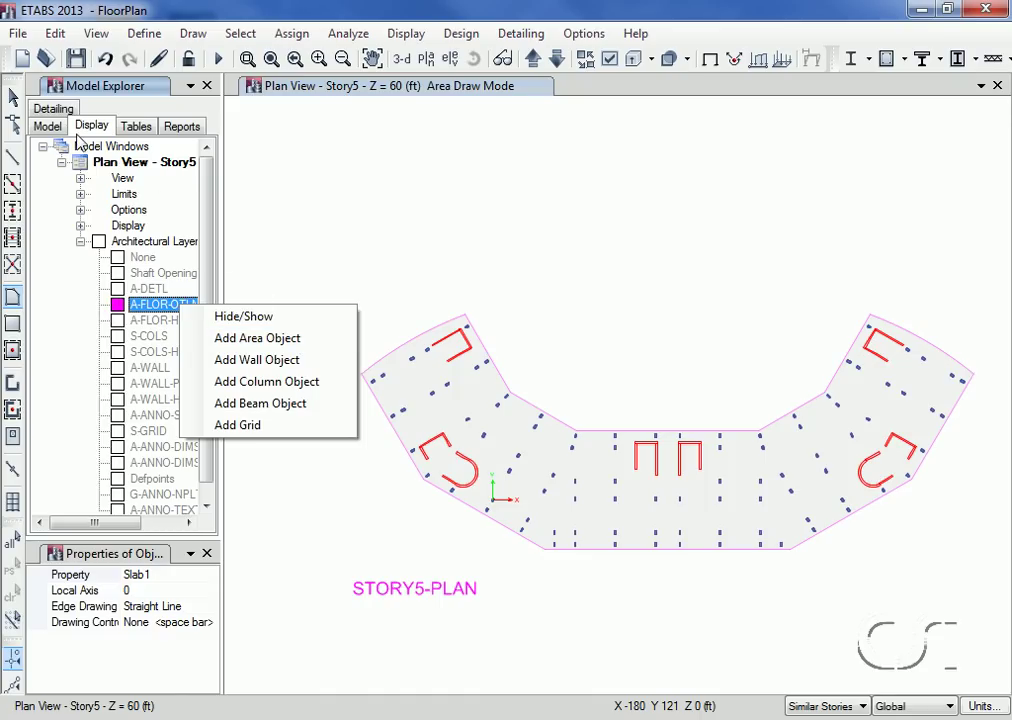
left_click(14, 100)
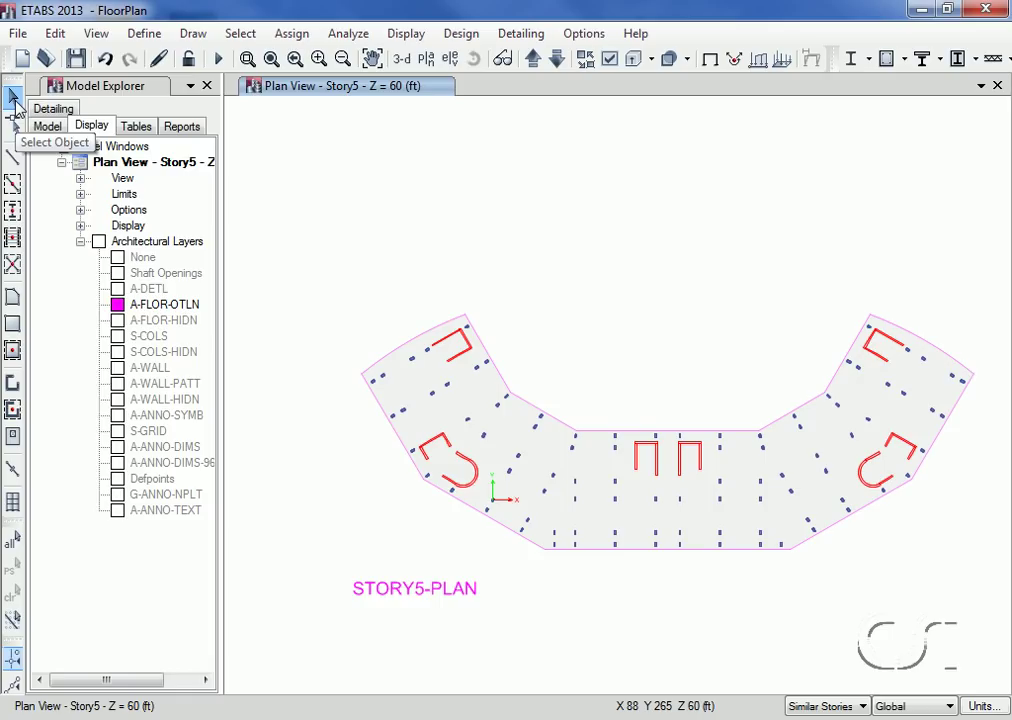
right_click(154, 306)
left_click(243, 316)
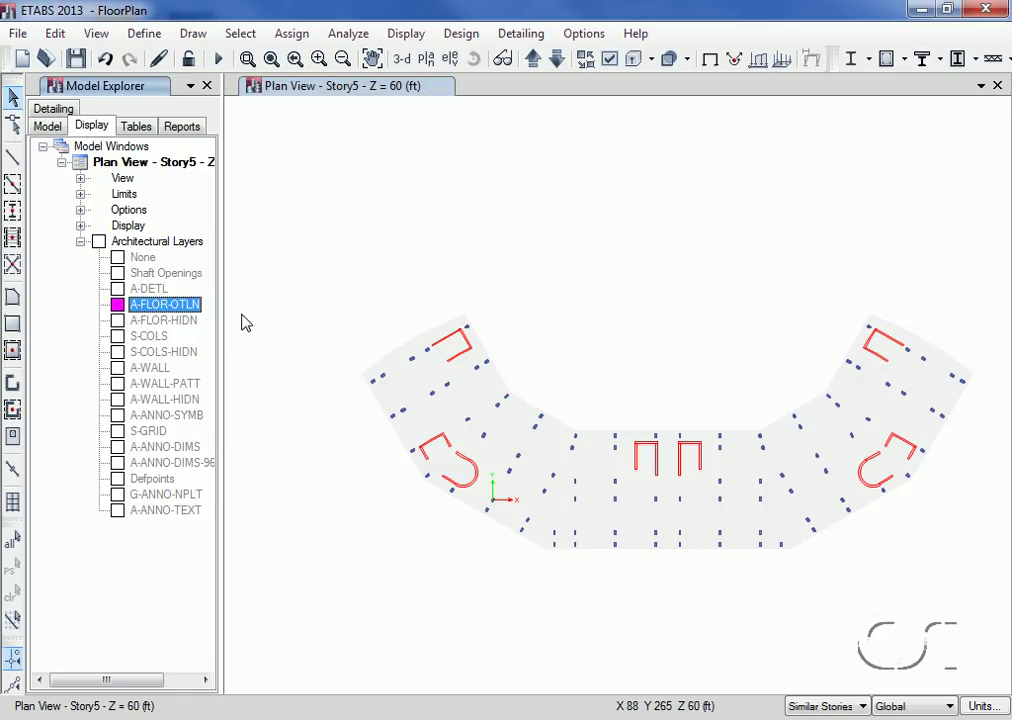
left_click(155, 277)
right_click(155, 277)
left_click(190, 285)
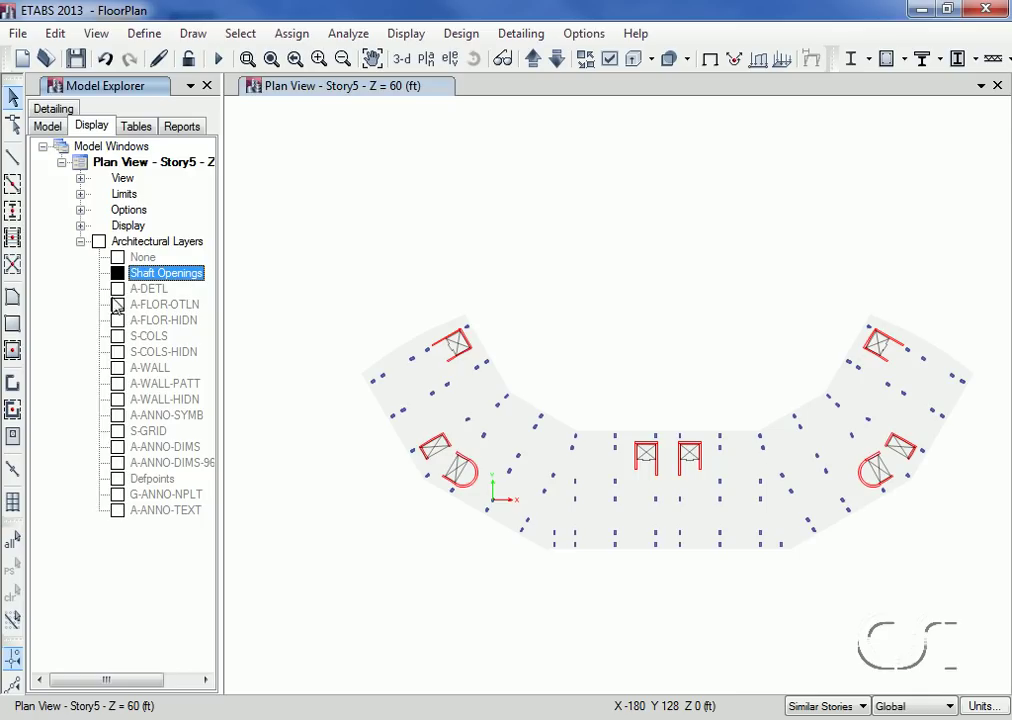
Set quick-drawn areas to Opening, drawn from the architectural layer outlines
left_click(13, 352)
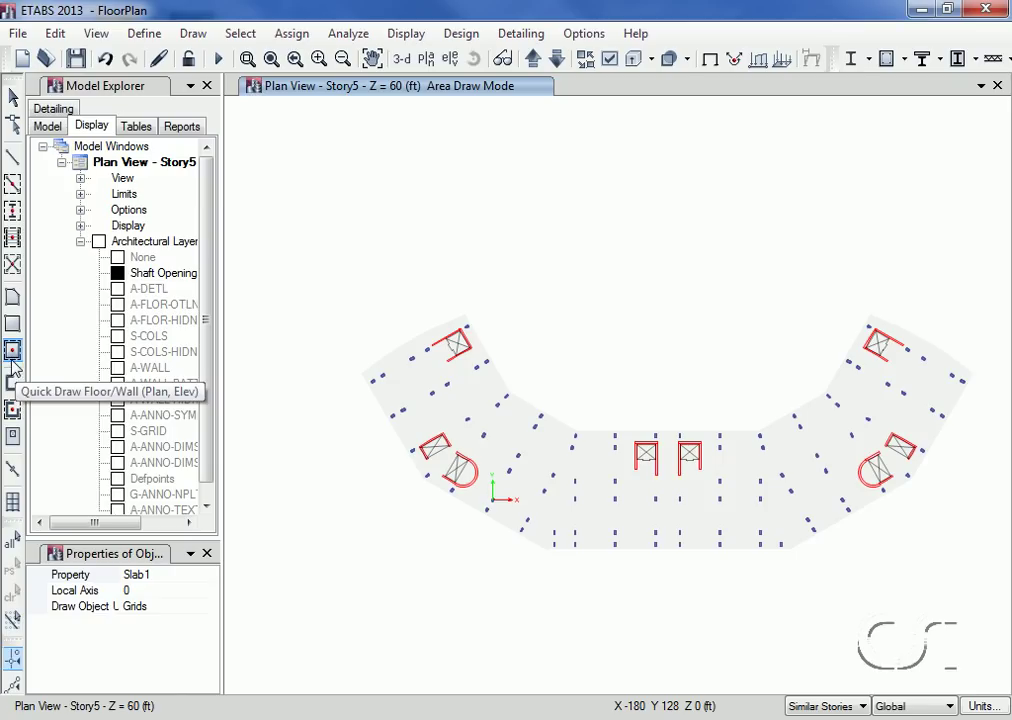
left_click(140, 575)
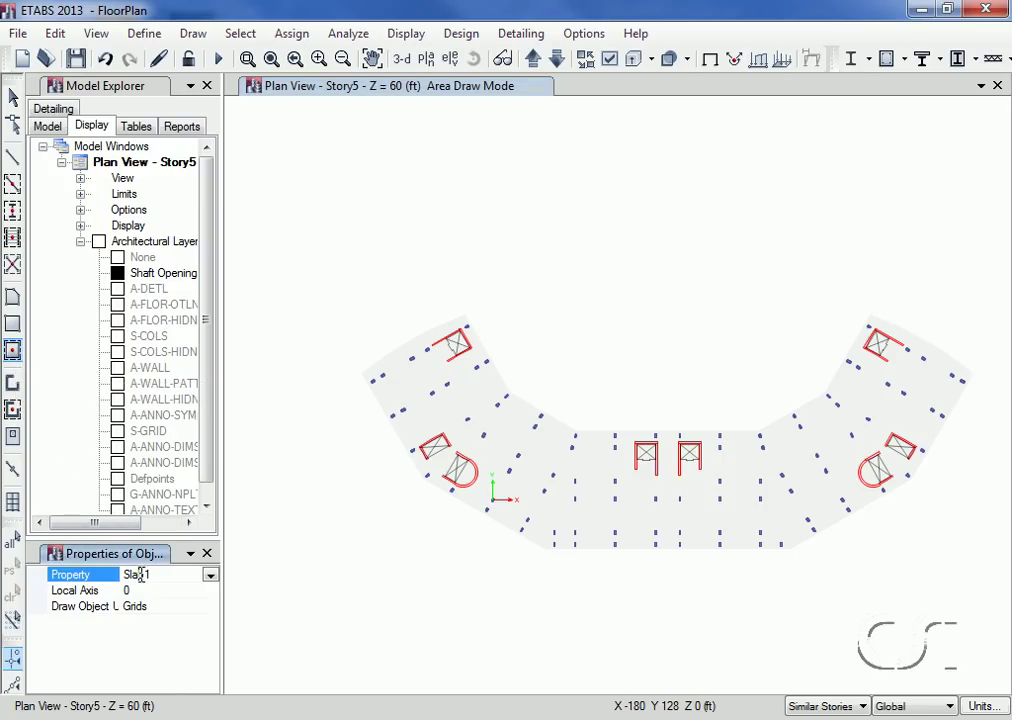
left_click(210, 575)
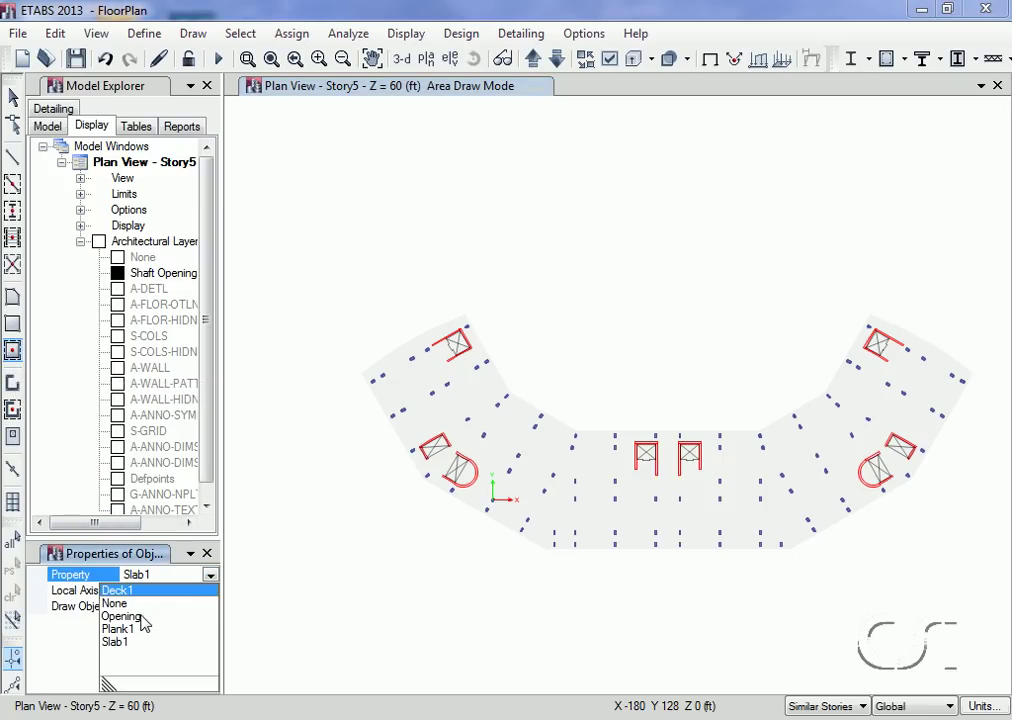
left_click(142, 616)
left_click(142, 607)
left_click(210, 609)
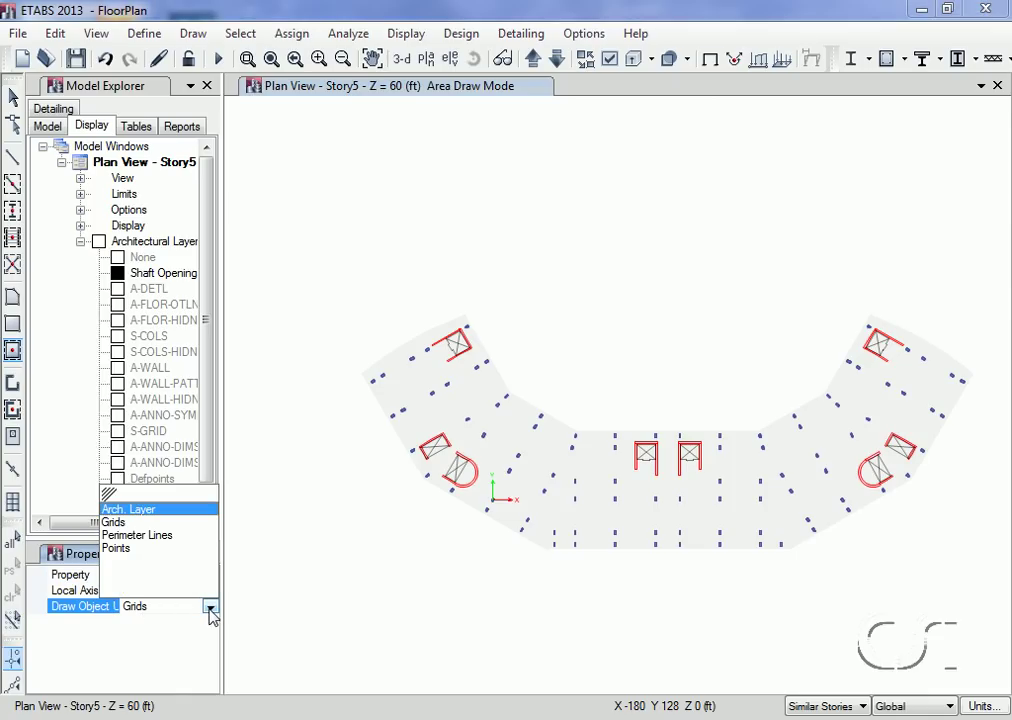
left_click(167, 519)
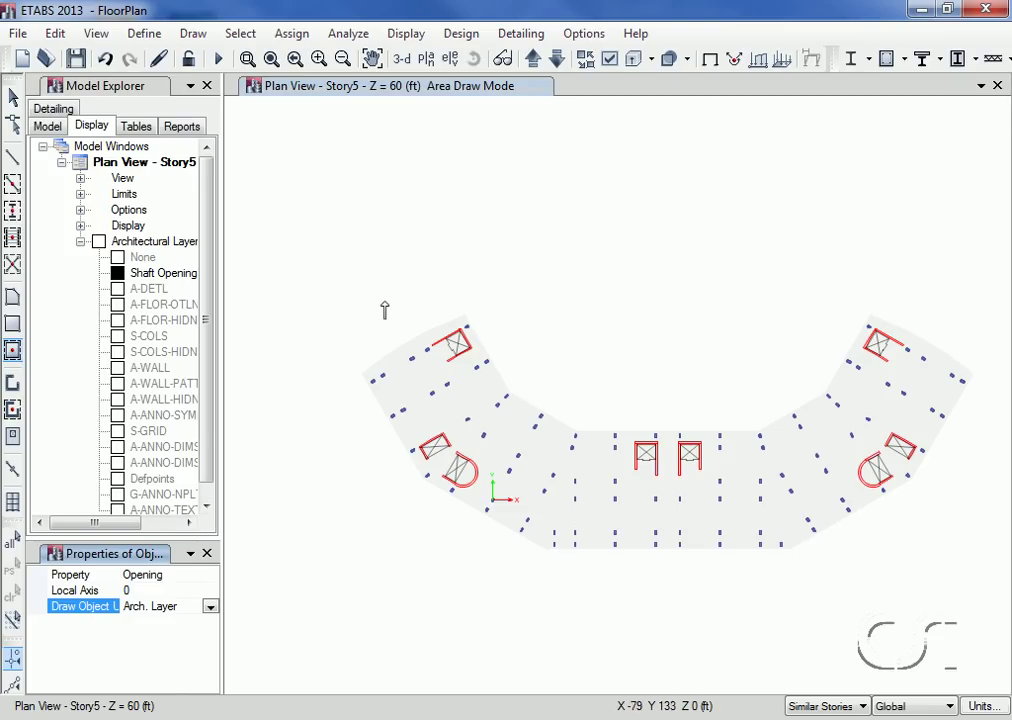
Draw openings over the upper-left, two left, two central and lower-right shafts
left_click_drag(409, 297, 489, 377)
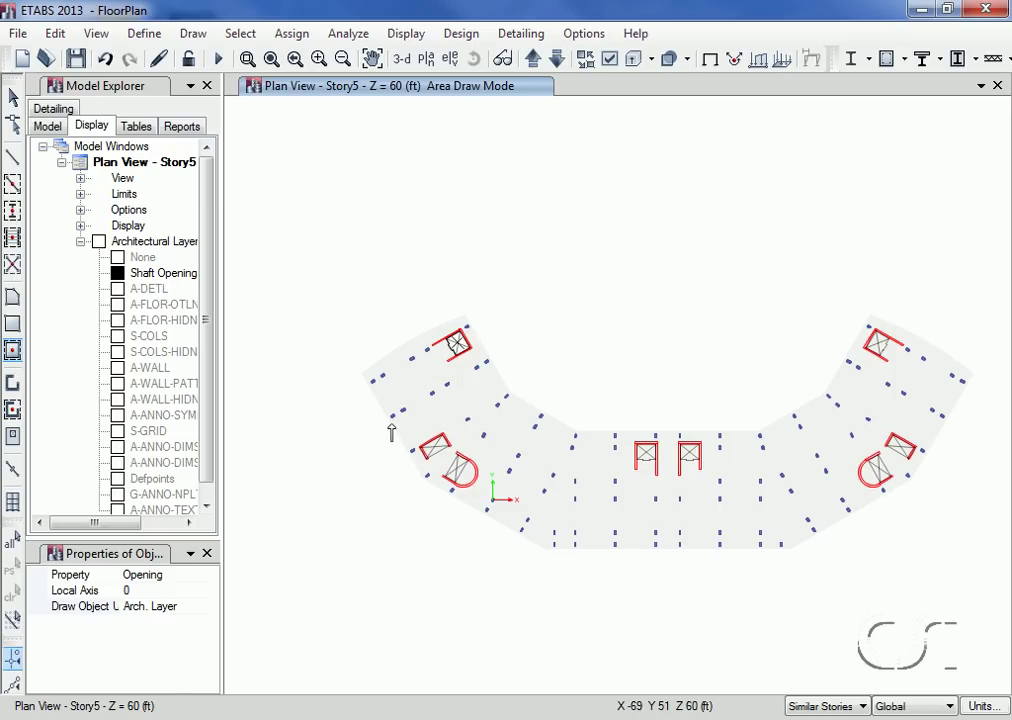
mouse_move(392, 423)
left_mouse_down()
mouse_move(416, 475)
mouse_move(490, 512)
left_mouse_up()
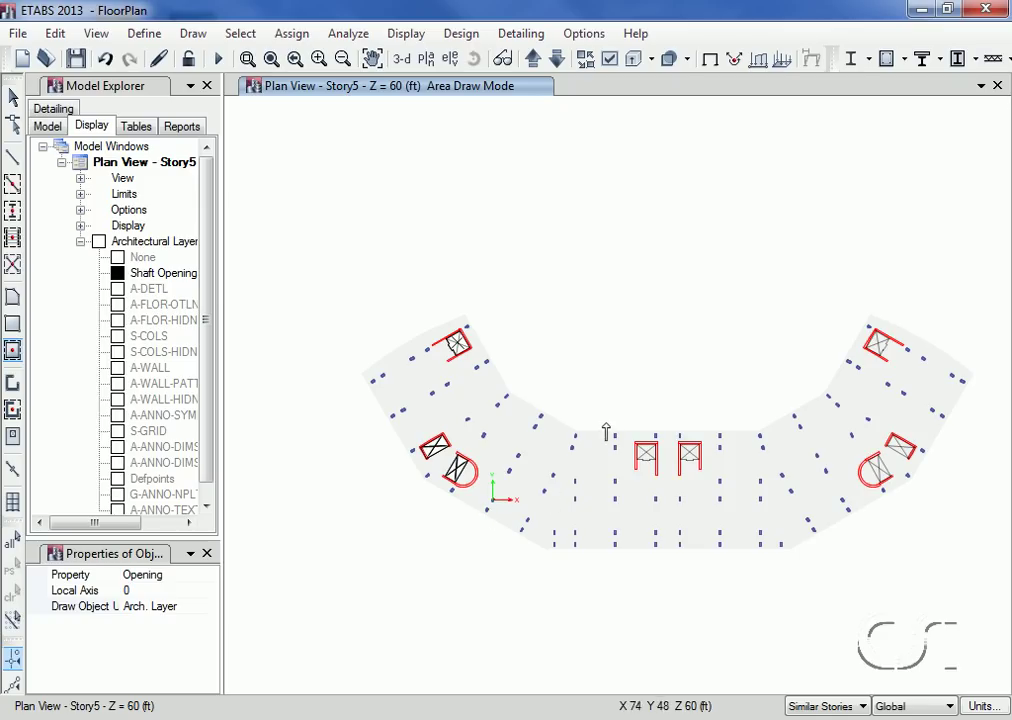
left_click_drag(616, 436, 721, 524)
left_click_drag(845, 395, 914, 508)
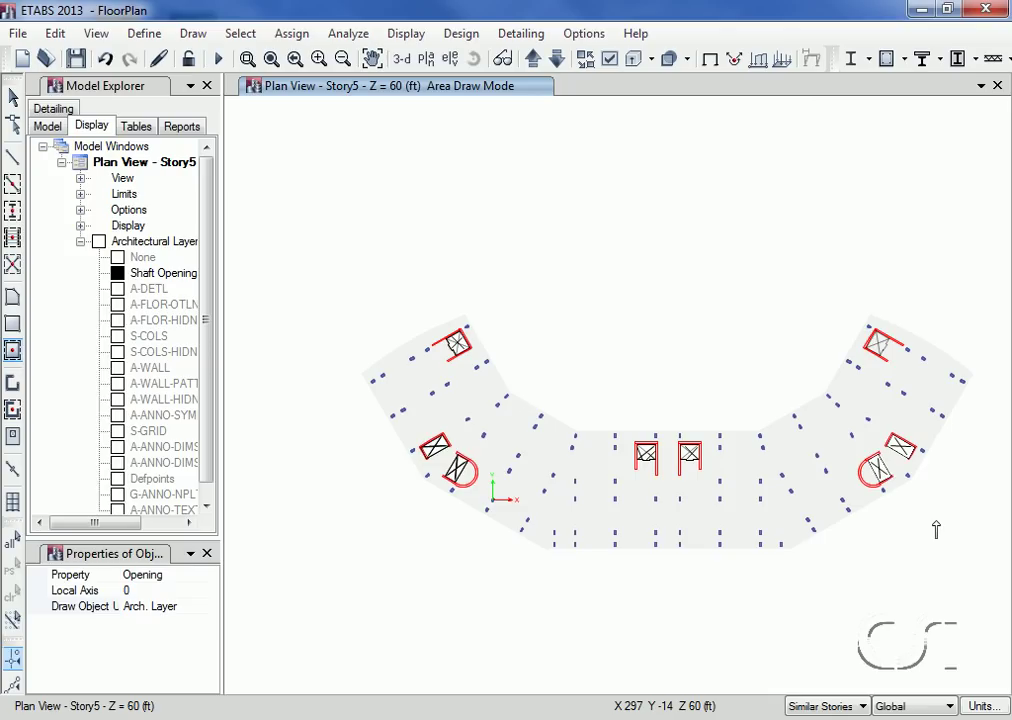
Convert the upper-right shaft outline into an ETABS area with the Draw Floor/Wall tool
left_click(12, 300)
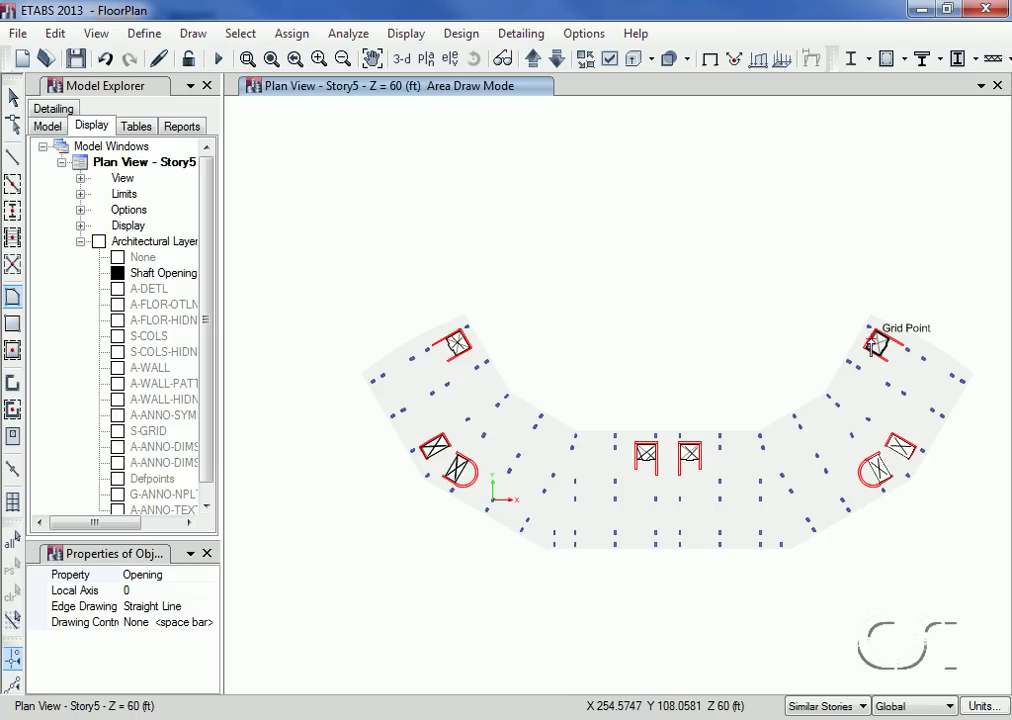
right_click(873, 343)
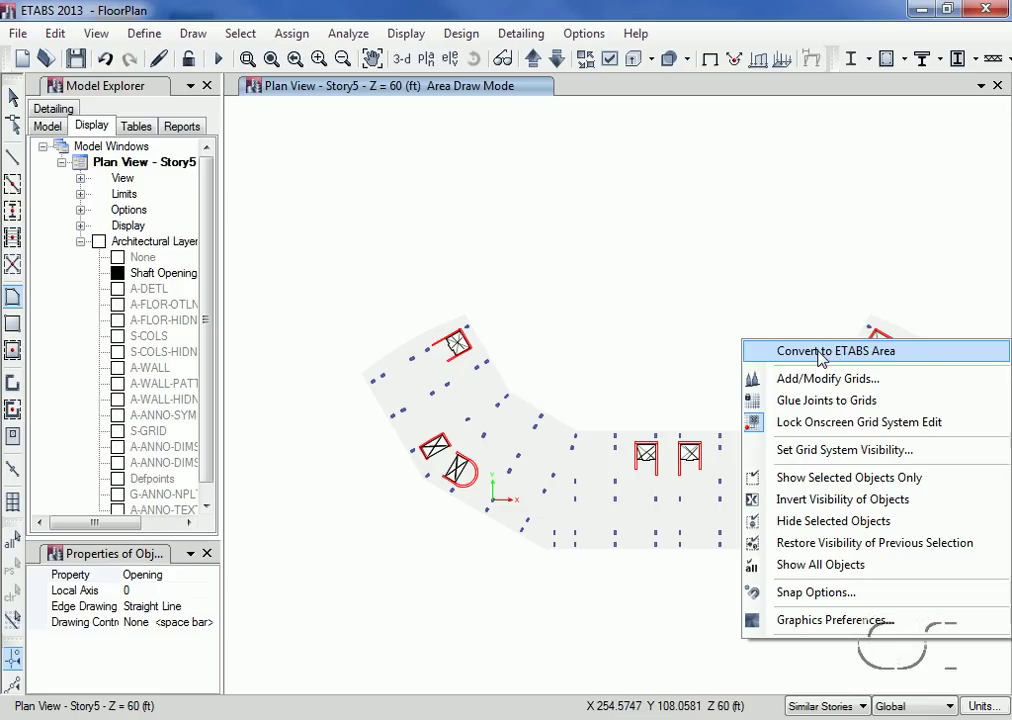
left_click(873, 355)
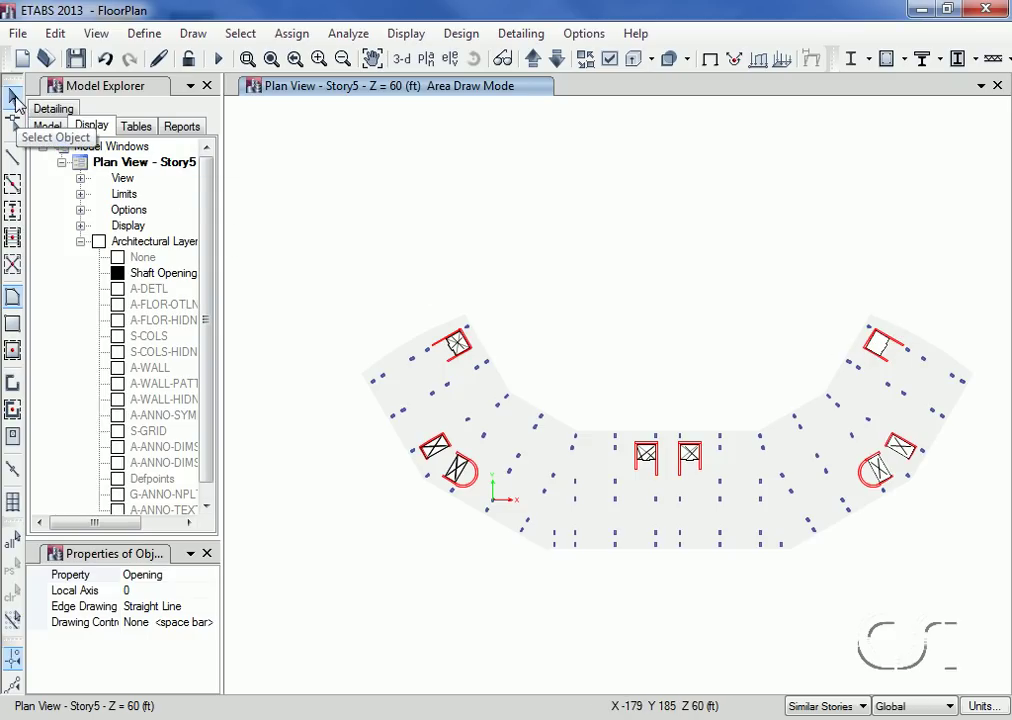
Exit draw mode, hide Shaft Openings, and show the A-DETL and S-GRID layers
left_click(15, 100)
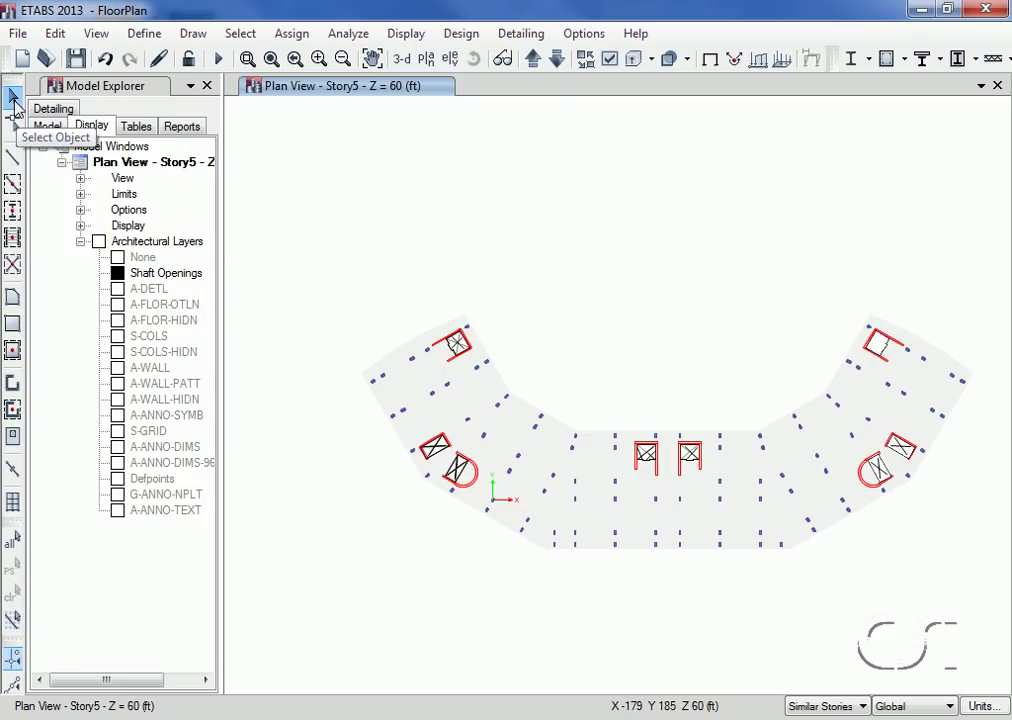
right_click(147, 272)
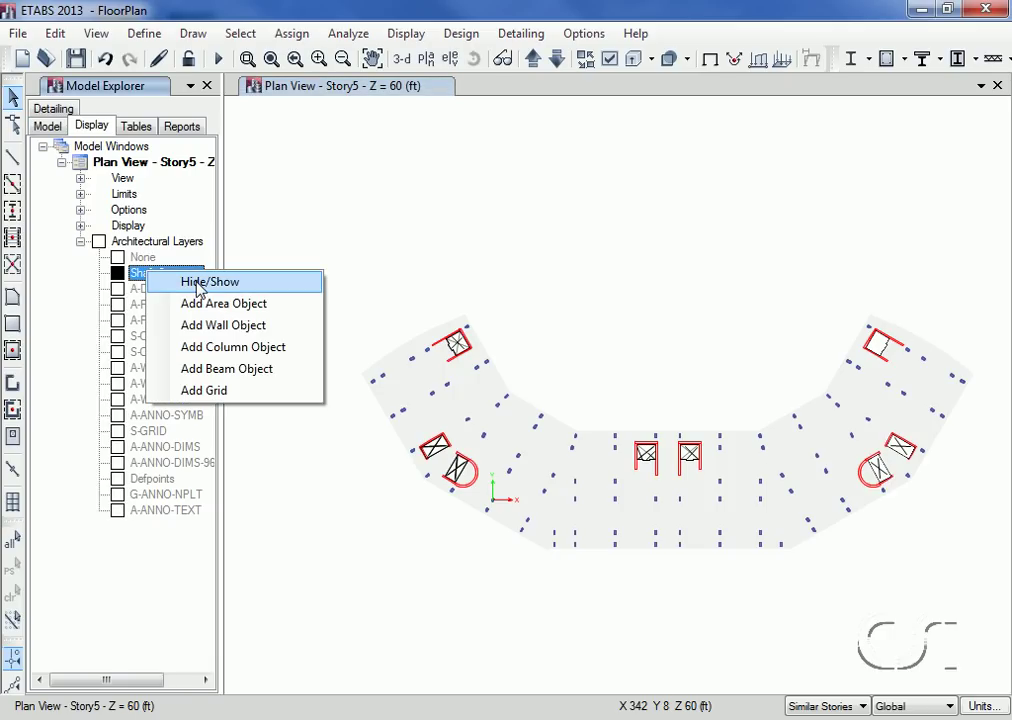
left_click(199, 284)
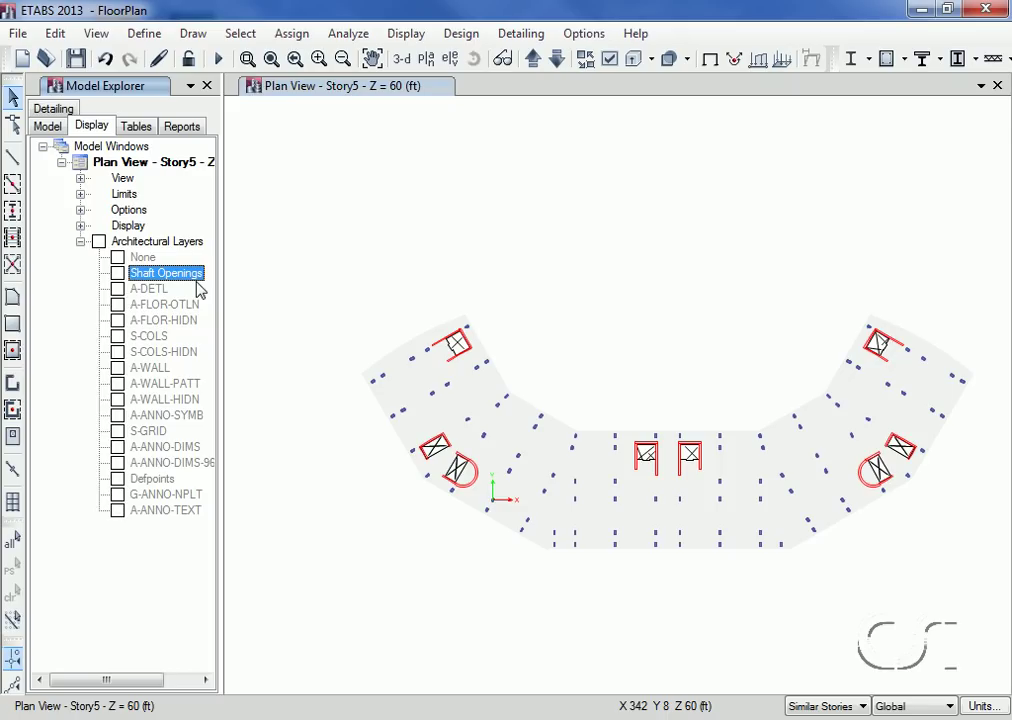
left_click(152, 288)
right_click(150, 290)
left_click(195, 301)
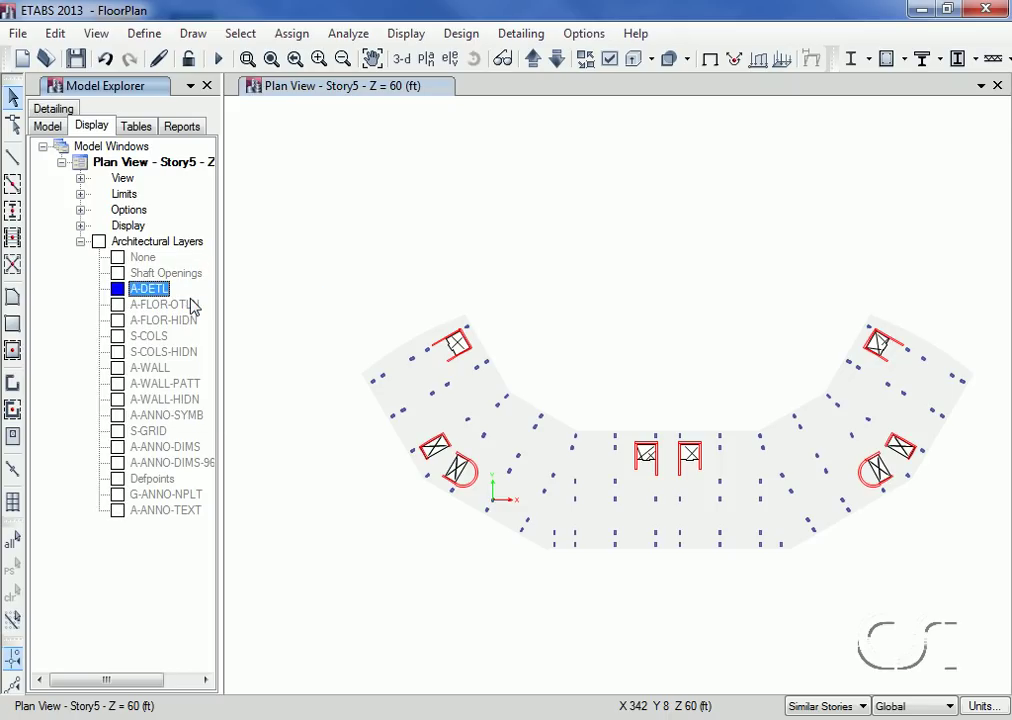
left_click(148, 431)
right_click(152, 433)
left_click(200, 443)
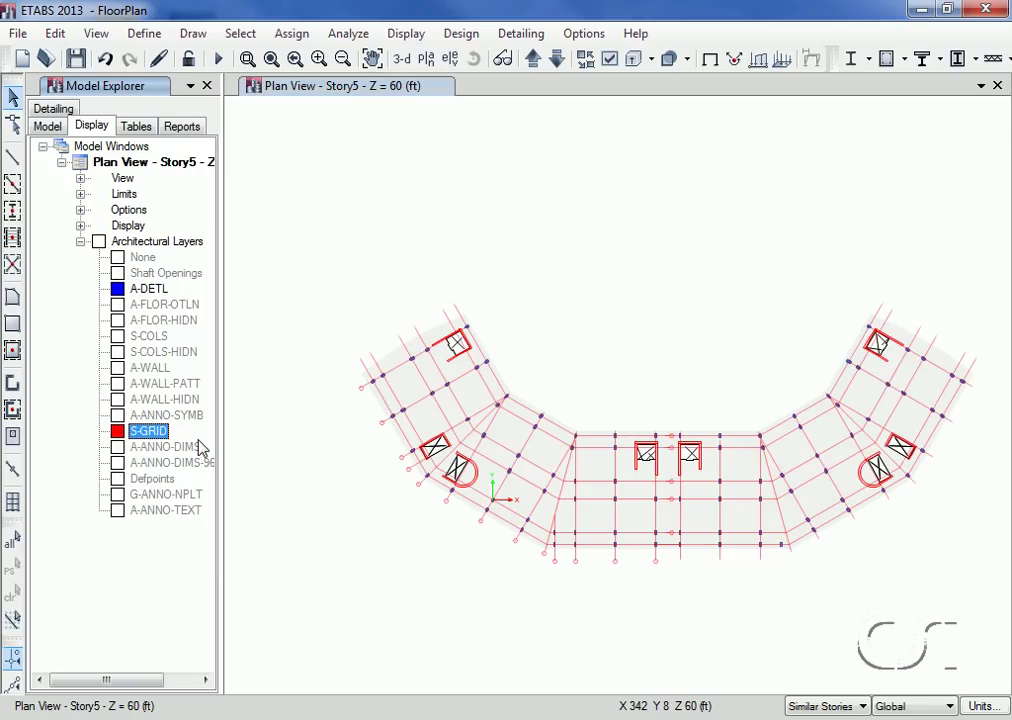
Add model grids from the A-DETL and S-GRID layers
right_click(150, 291)
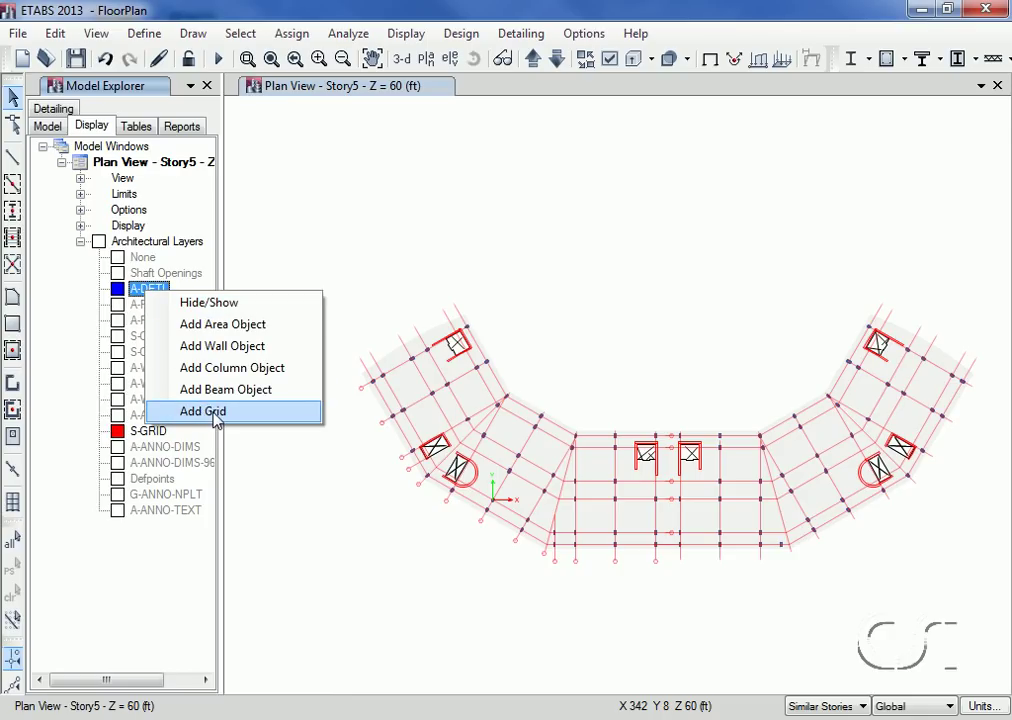
left_click(214, 420)
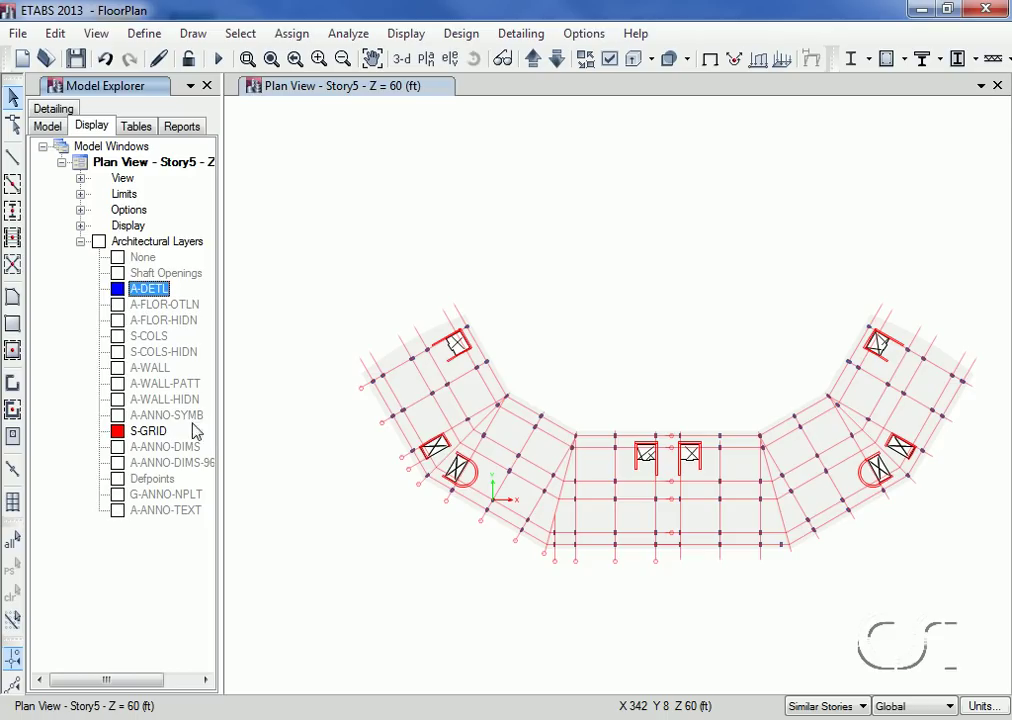
left_click(142, 432)
right_click(152, 431)
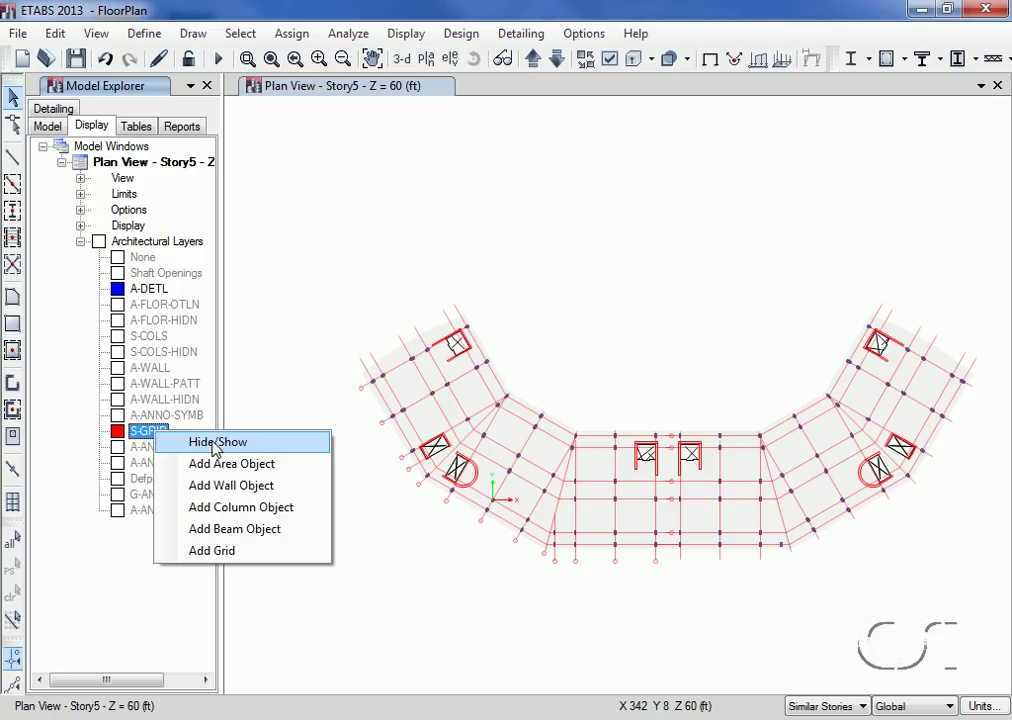
left_click(248, 562)
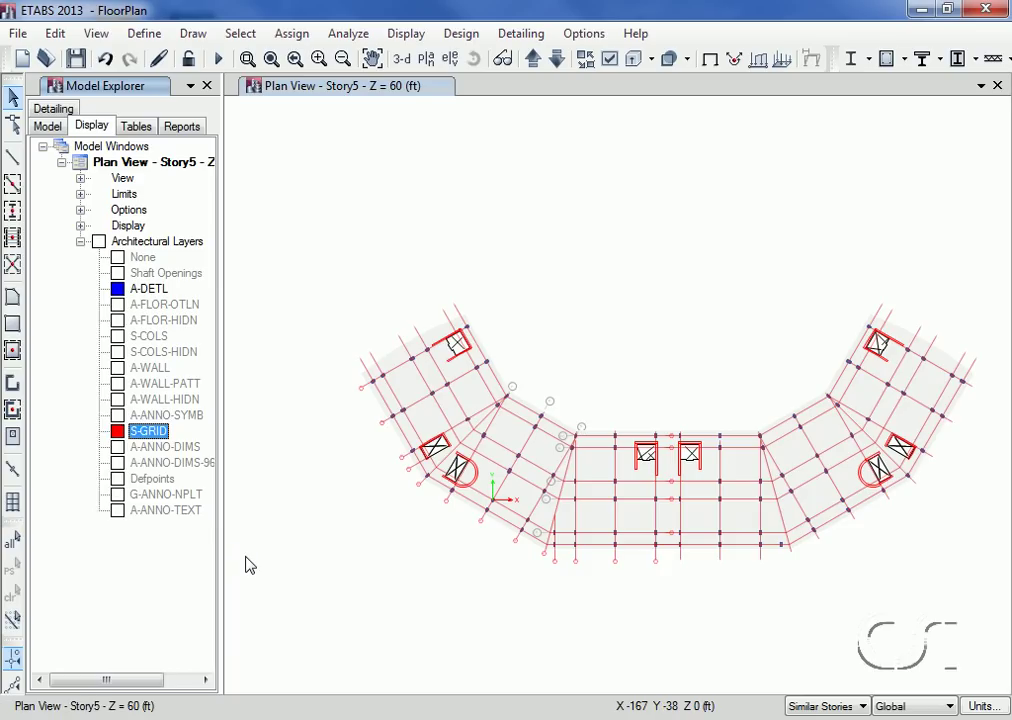
Turn off Architectural Plan Layers in the plan's display options
left_click(592, 64)
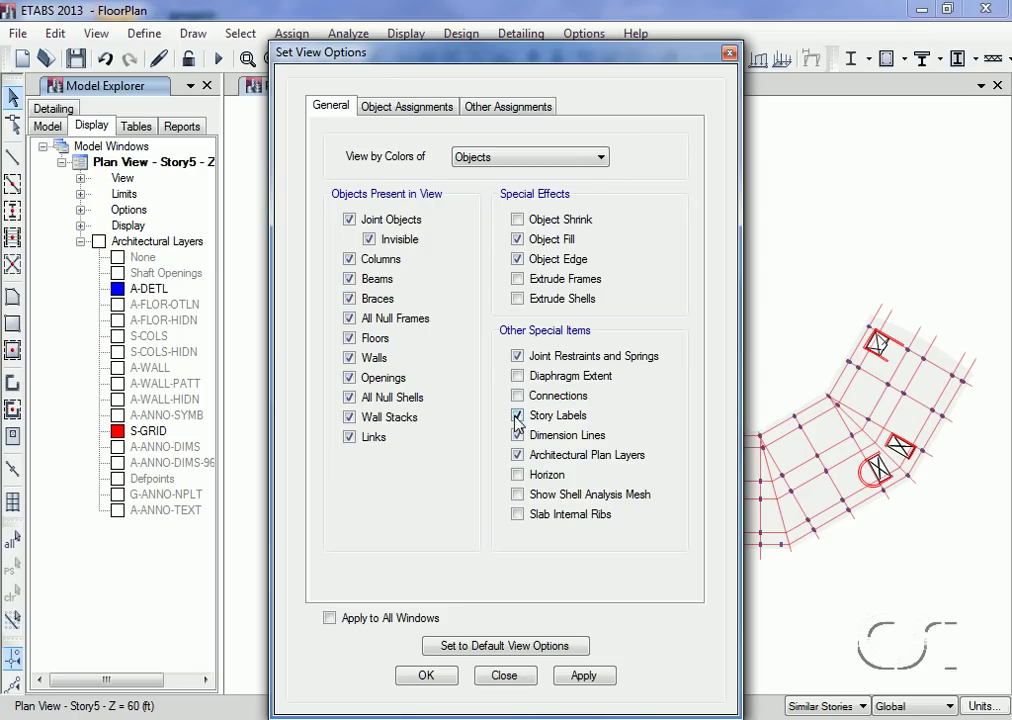
left_click(517, 455)
left_click(422, 673)
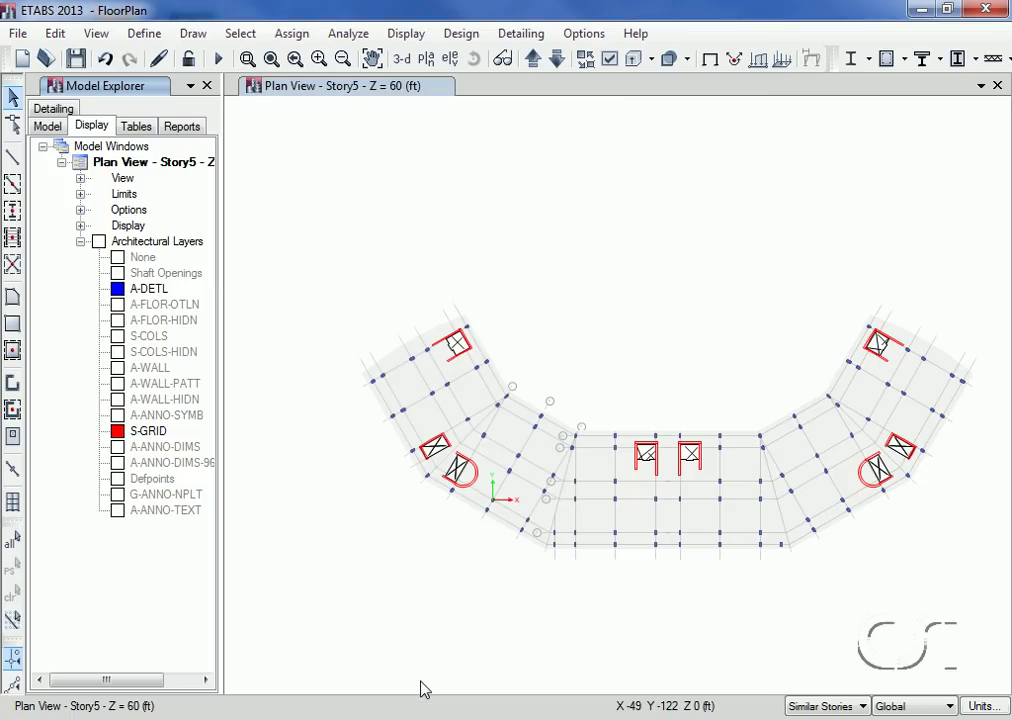
left_click(57, 36)
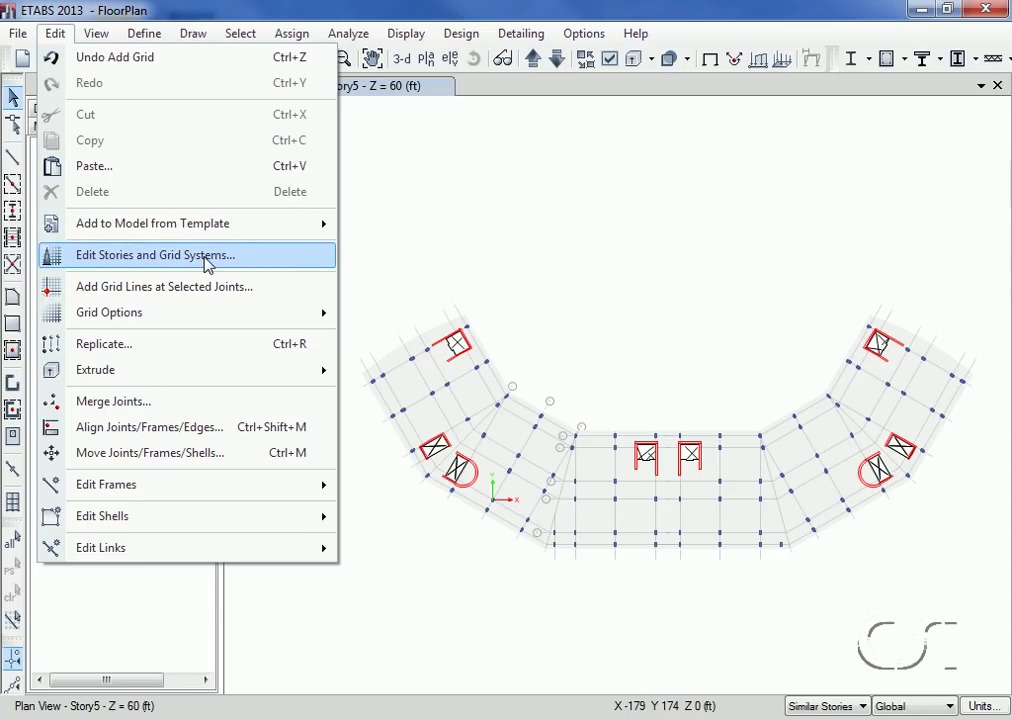
left_click(207, 262)
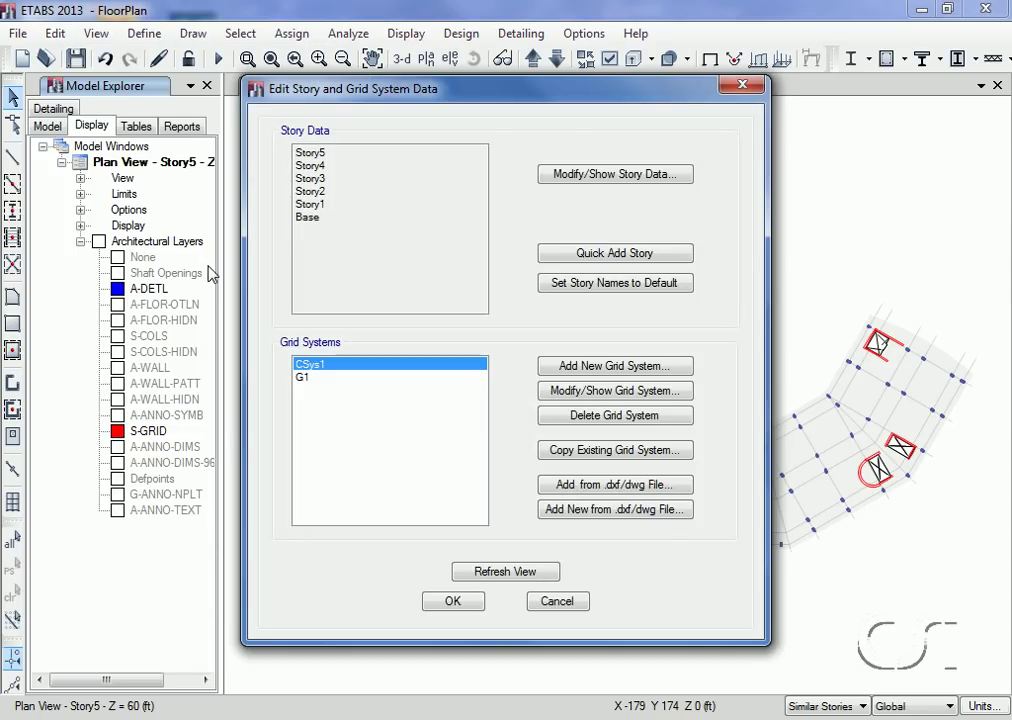
left_click(300, 378)
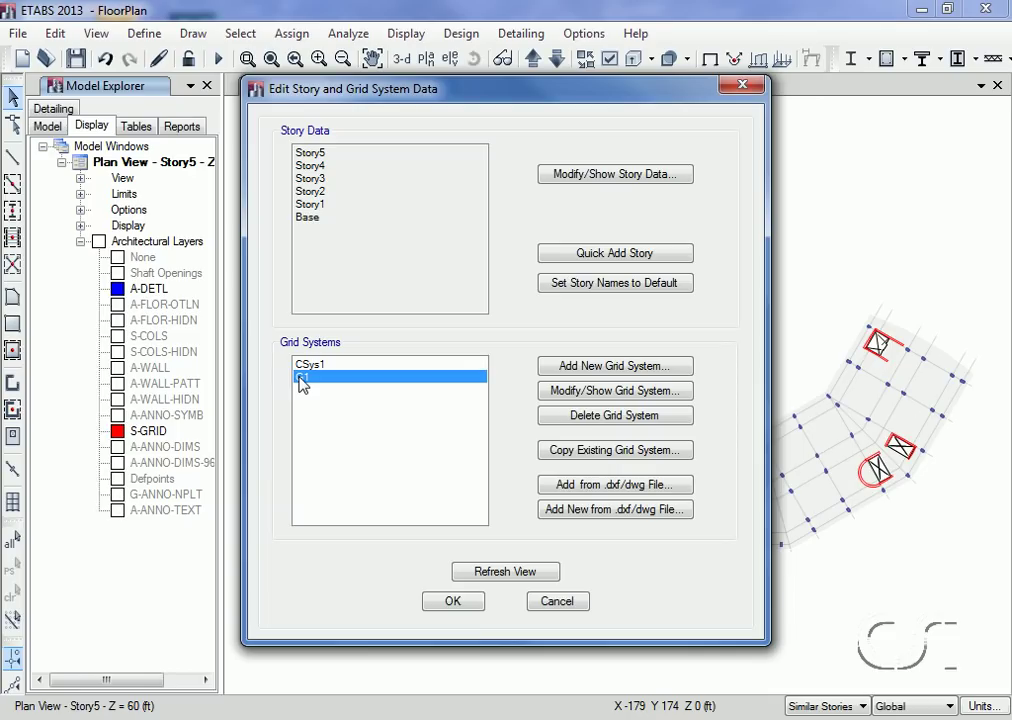
left_click(612, 390)
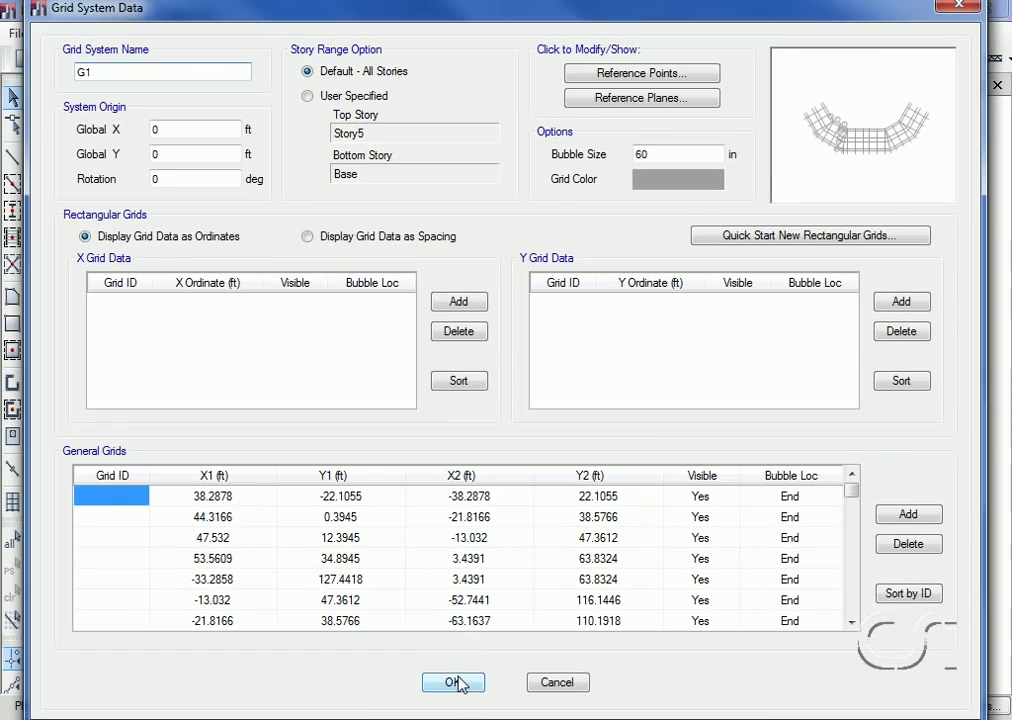
left_click(457, 683)
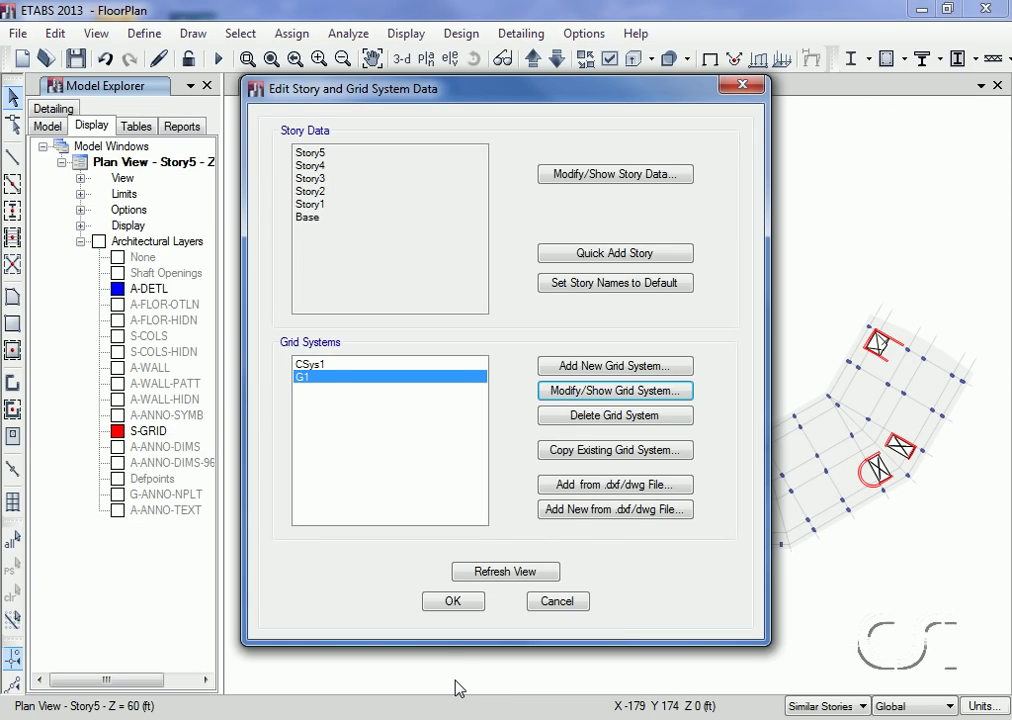
left_click(455, 603)
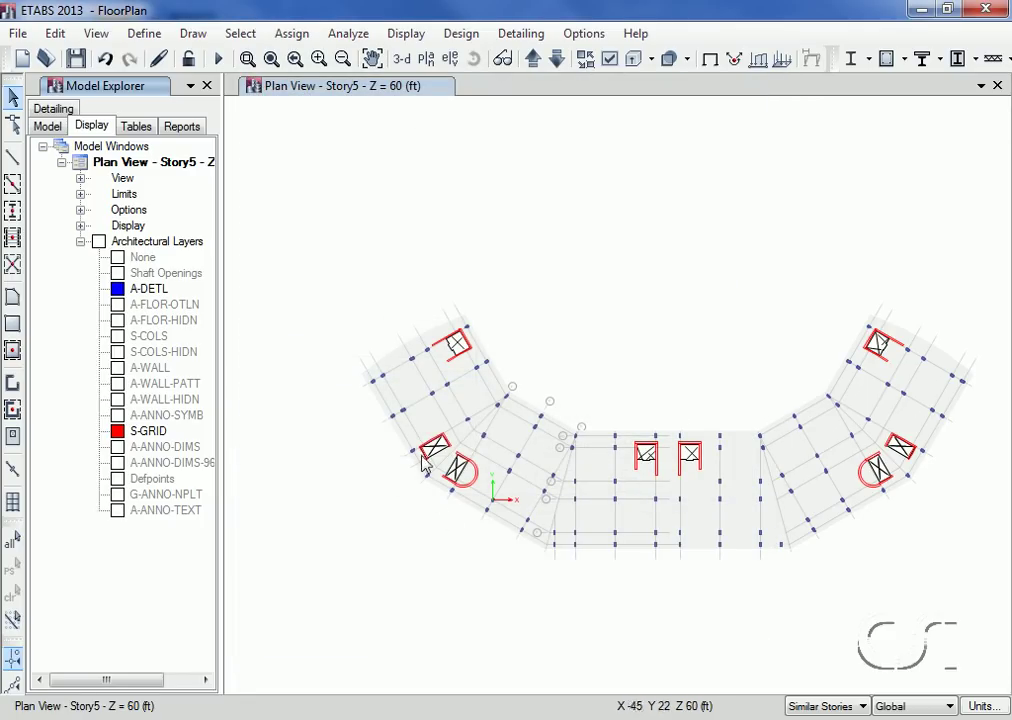
Switch to the default 3D view of the five-story model with columns, walls, slabs and shaft cores
left_click(400, 60)
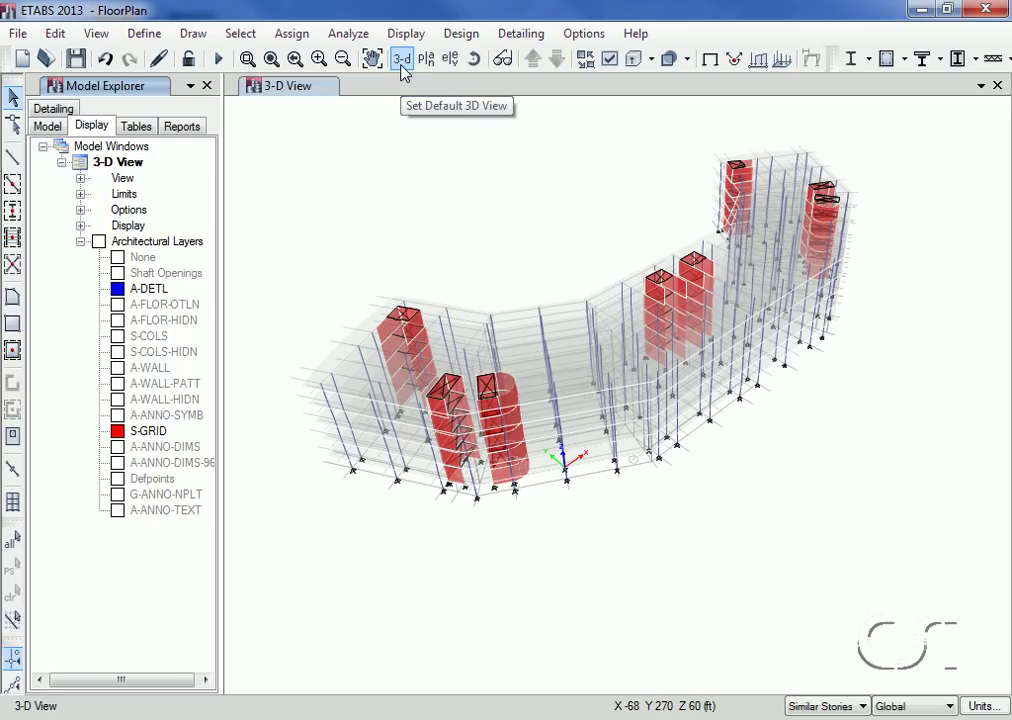